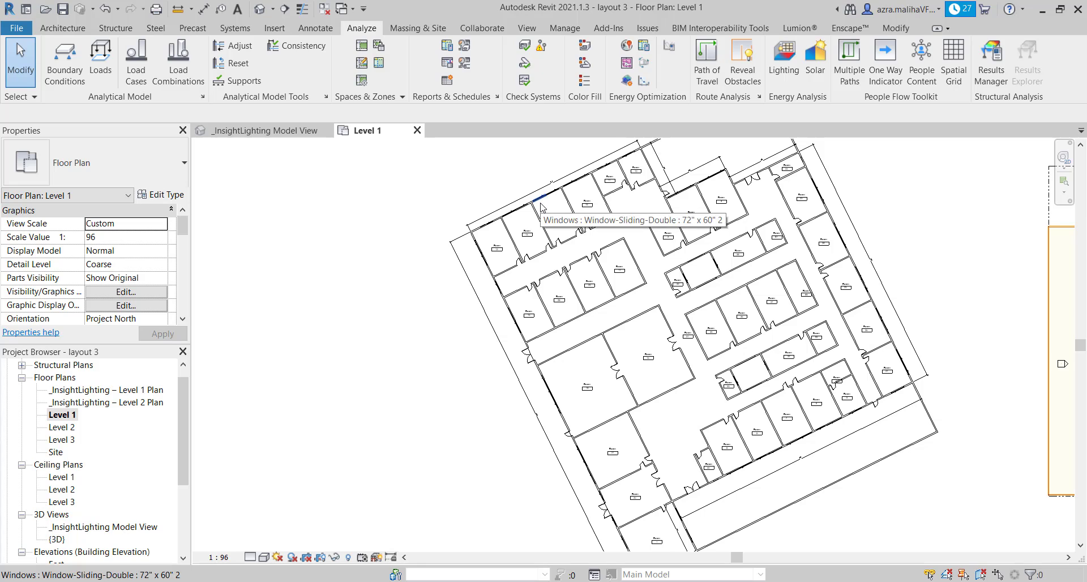
Pan the floor plan and open the cloud Lighting Analysis dialog, keeping Run New Analysis selected
{"action": "scroll", "coordinate": [543, 206], "scroll_direction": "down", "scroll_amount": 2}
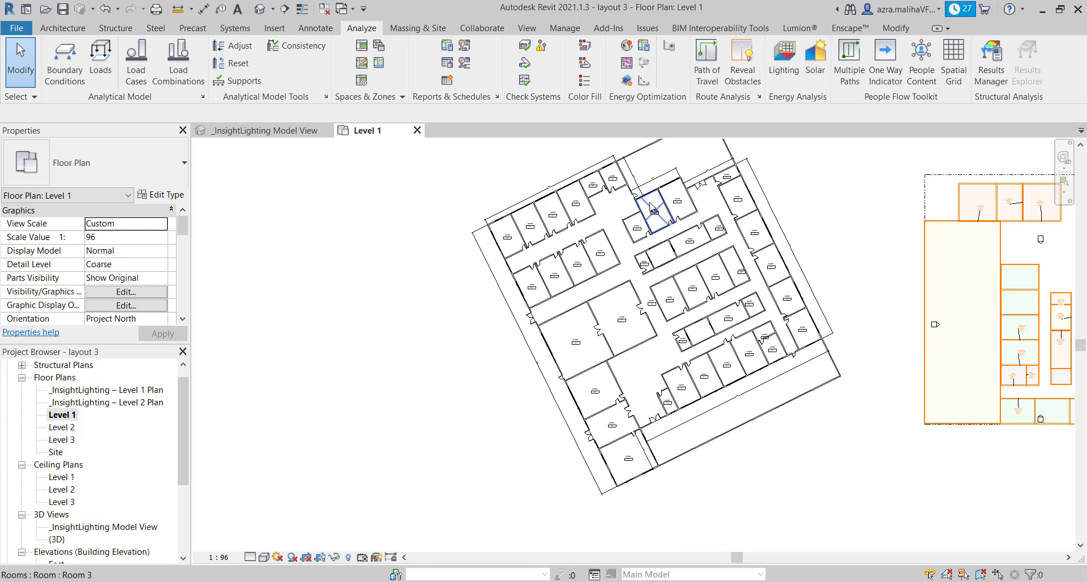
{"action": "middle_click_drag", "start_coordinate": [803, 203], "coordinate": [813, 240]}
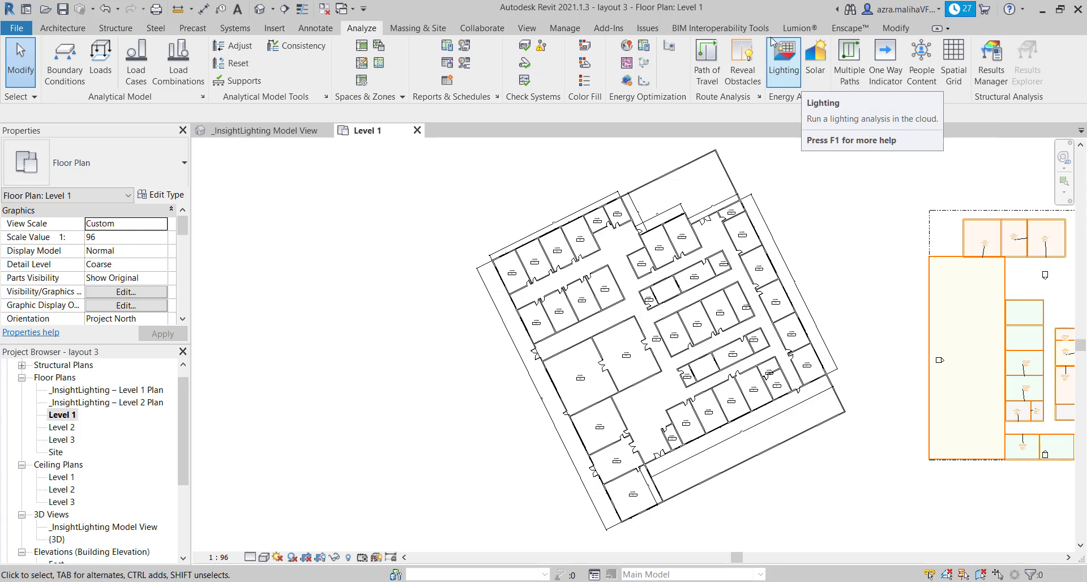
{"action": "left_click", "coordinate": [783, 73]}
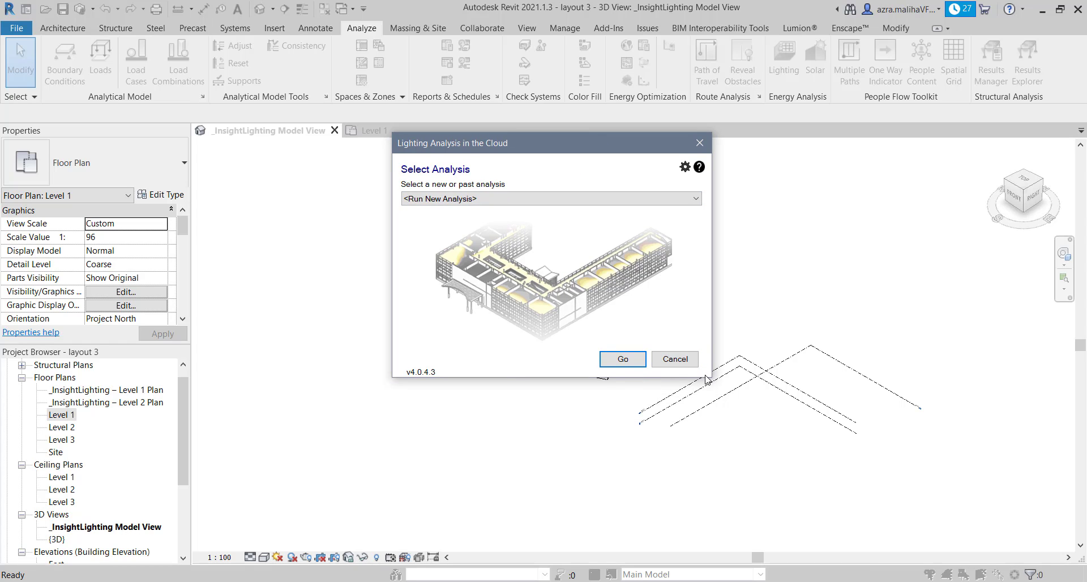
{"action": "left_click", "coordinate": [614, 199]}
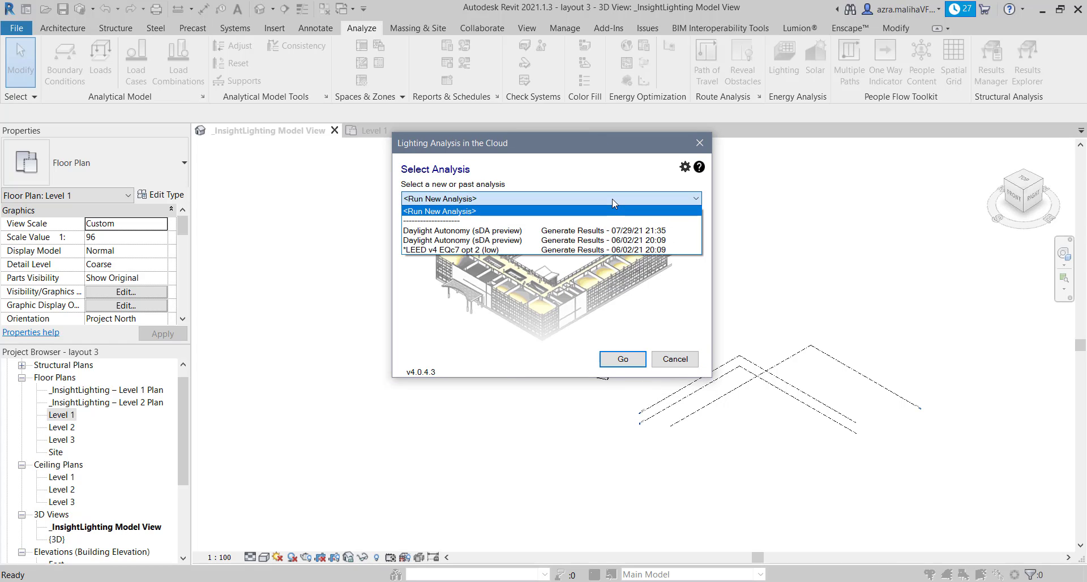
{"action": "left_click", "coordinate": [614, 200]}
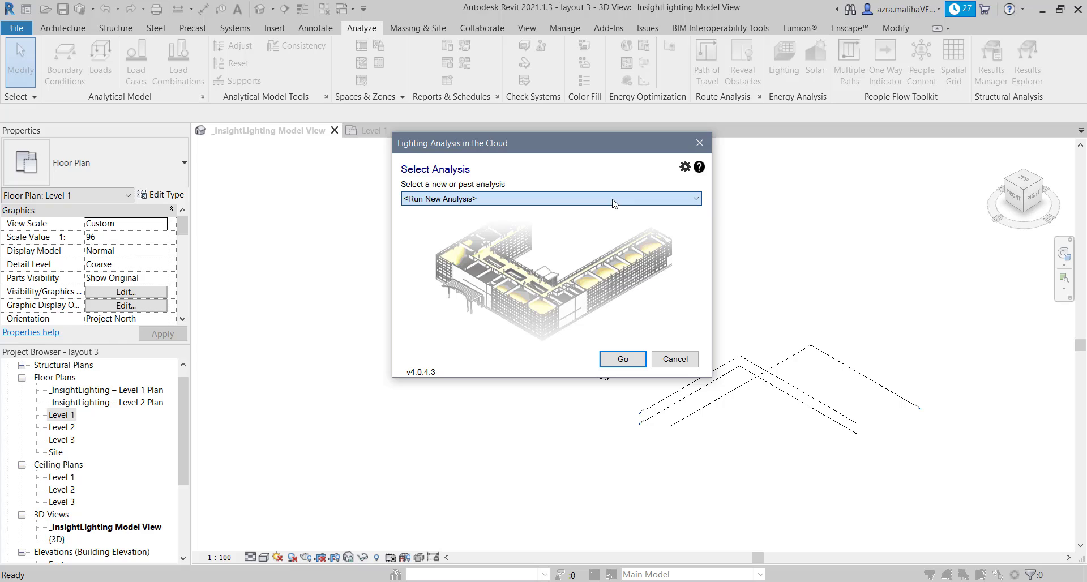
{"action": "left_click", "coordinate": [560, 200]}
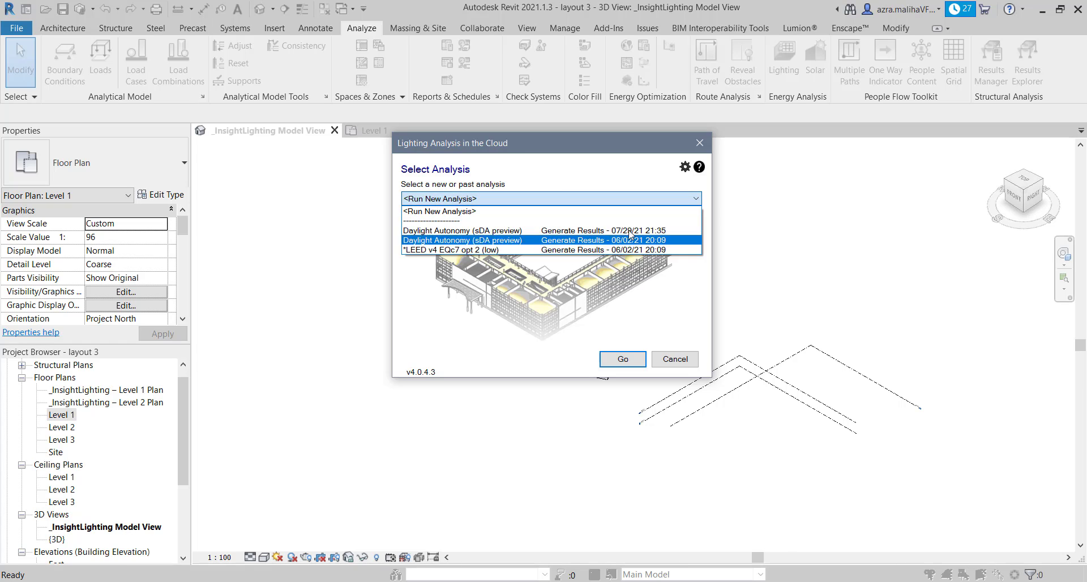
{"action": "left_click", "coordinate": [559, 207]}
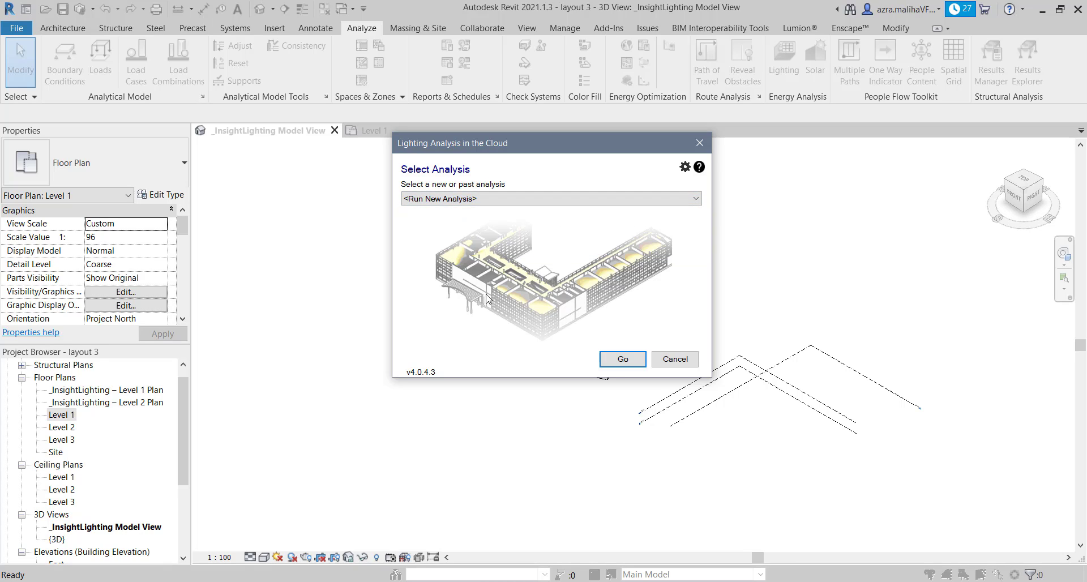
{"action": "left_click_drag", "start_coordinate": [526, 143], "coordinate": [587, 166]}
Choose the past Daylight Autonomy (sDA preview) analysis from 07/29/21 21:35
{"action": "left_click", "coordinate": [580, 221]}
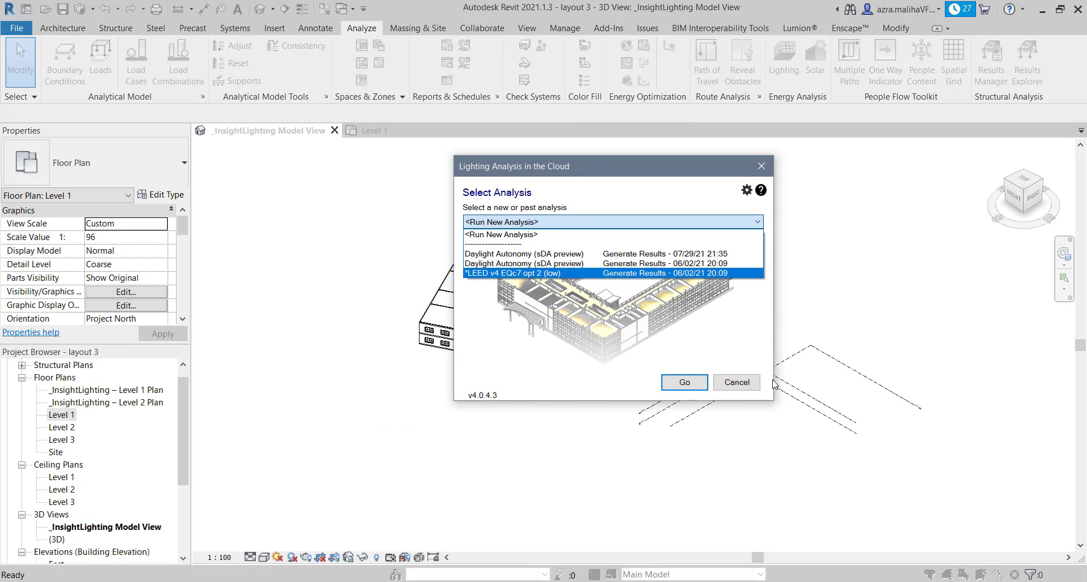
{"action": "left_click", "coordinate": [600, 181]}
{"action": "left_click_drag", "start_coordinate": [609, 173], "coordinate": [943, 227]}
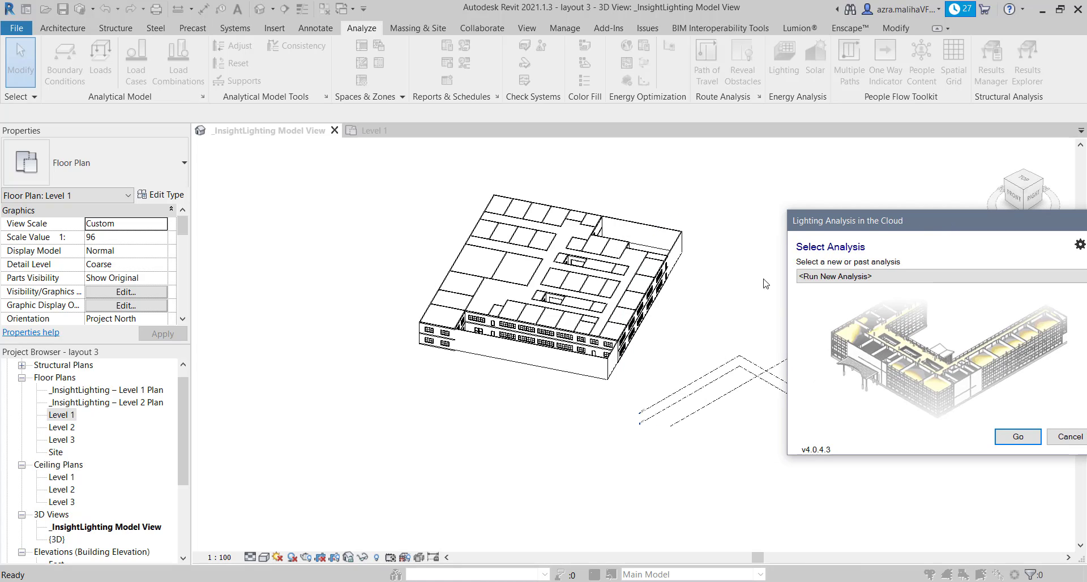
{"action": "left_click_drag", "start_coordinate": [869, 222], "coordinate": [527, 215]}
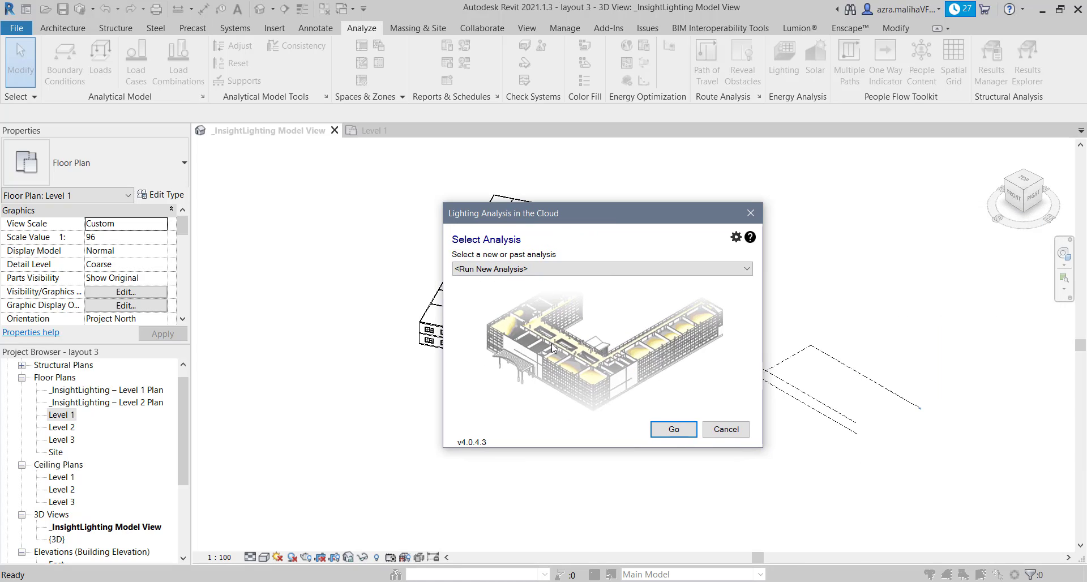
{"action": "left_click", "coordinate": [562, 269]}
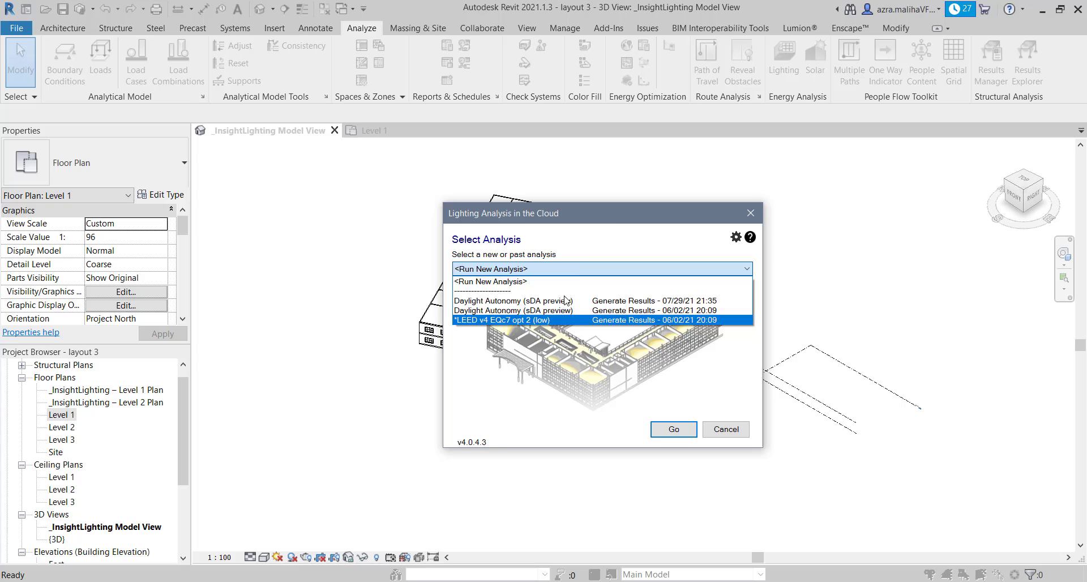
{"action": "left_click", "coordinate": [592, 262]}
{"action": "left_click", "coordinate": [593, 268]}
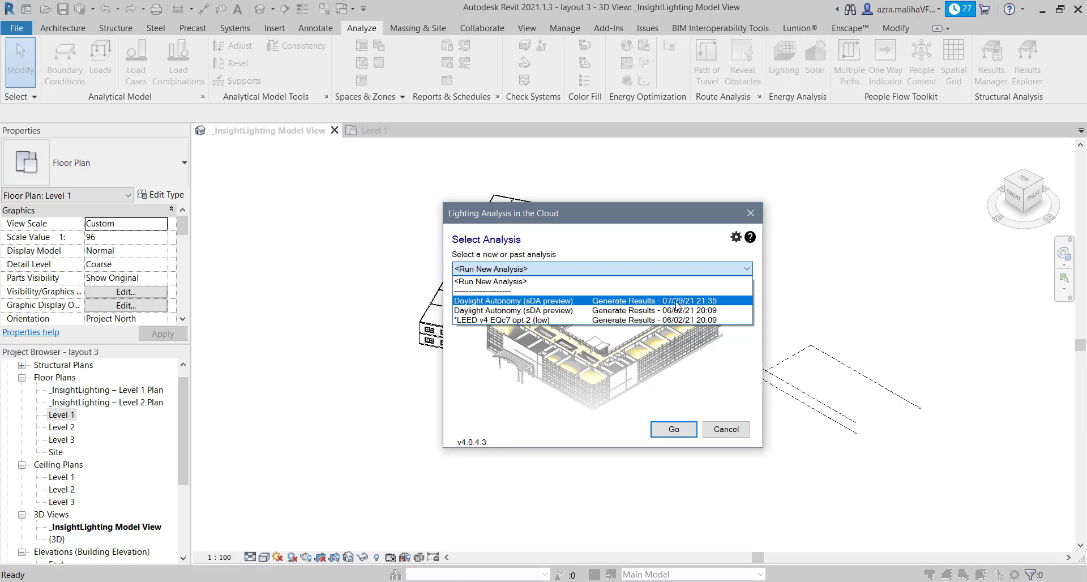
{"action": "left_click", "coordinate": [678, 304]}
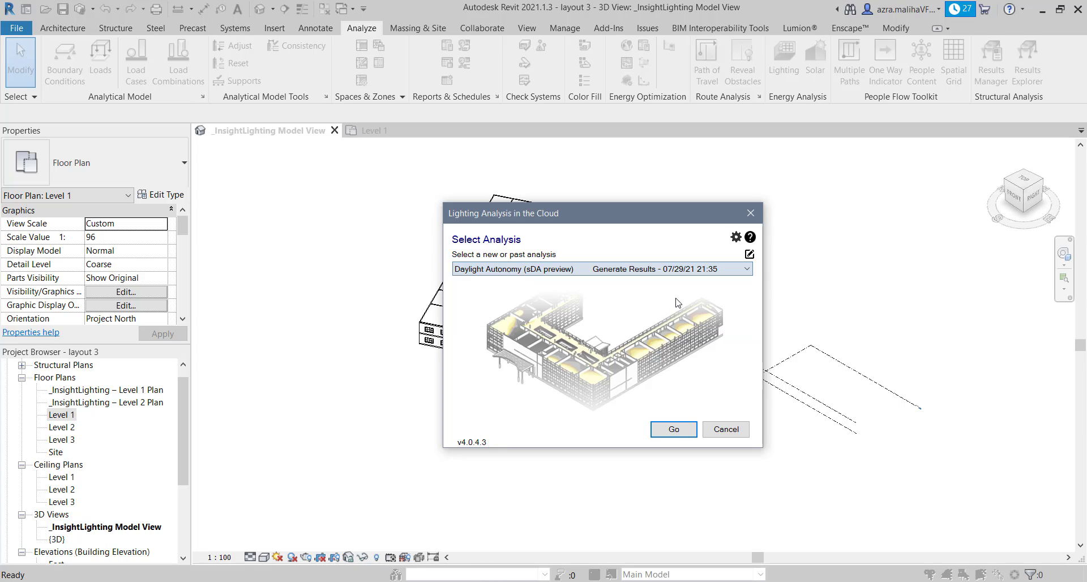
Load the 07/29/21 sDA preview results and dismiss the summary reporting 0 LEED points
{"action": "left_click", "coordinate": [681, 430]}
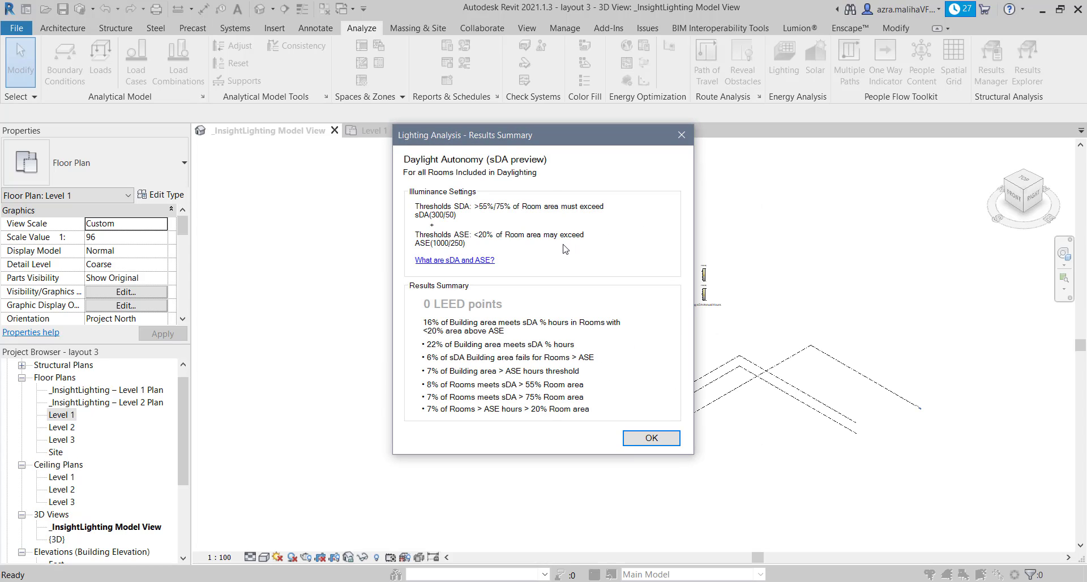
{"action": "mouse_move", "coordinate": [573, 134]}
{"action": "left_mouse_down"}
{"action": "mouse_move", "coordinate": [619, 136]}
{"action": "mouse_move", "coordinate": [577, 129]}
{"action": "left_mouse_up"}
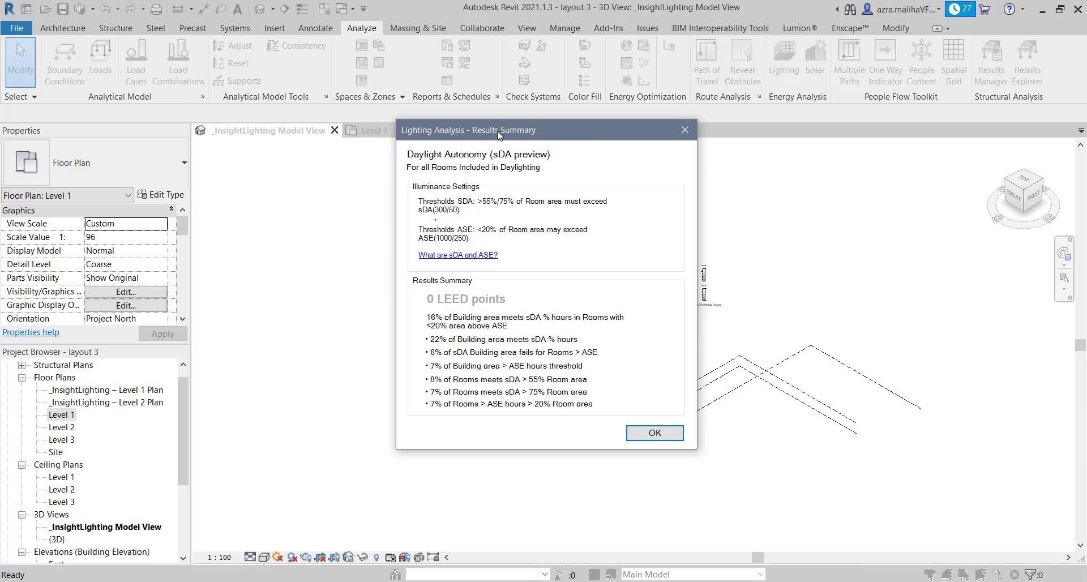
{"action": "left_click_drag", "start_coordinate": [497, 133], "coordinate": [504, 161]}
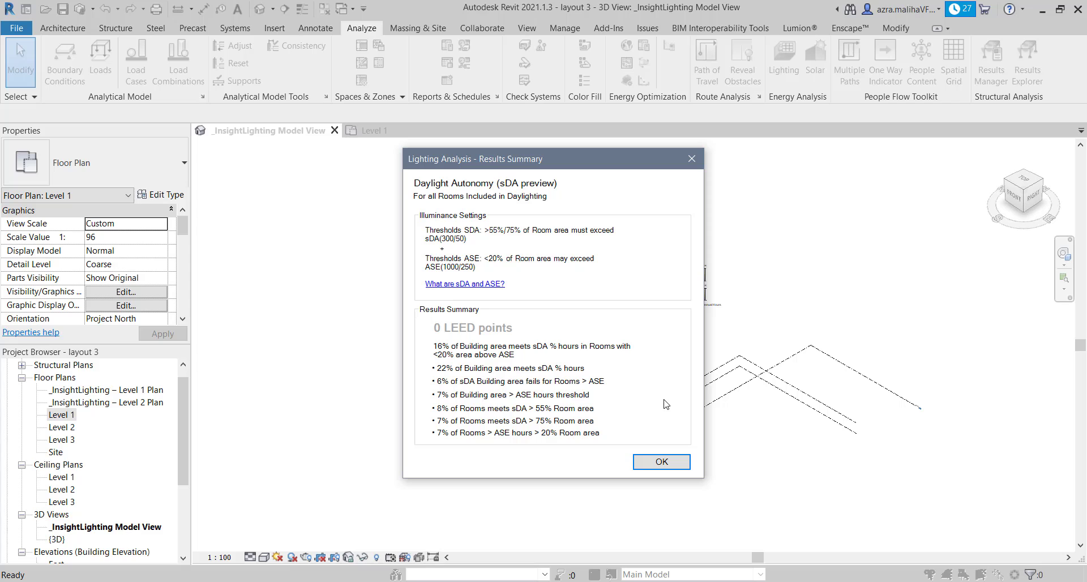
{"action": "left_click", "coordinate": [659, 462]}
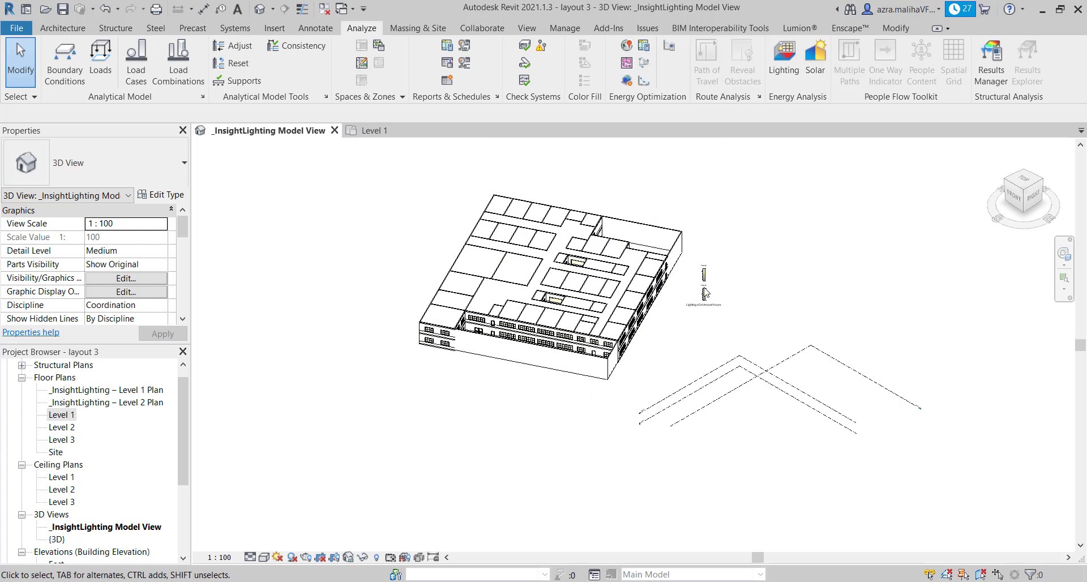
Zoom the 3D model view to inspect the lighting legend
{"action": "scroll", "coordinate": [542, 187], "scroll_direction": "up", "scroll_amount": 3}
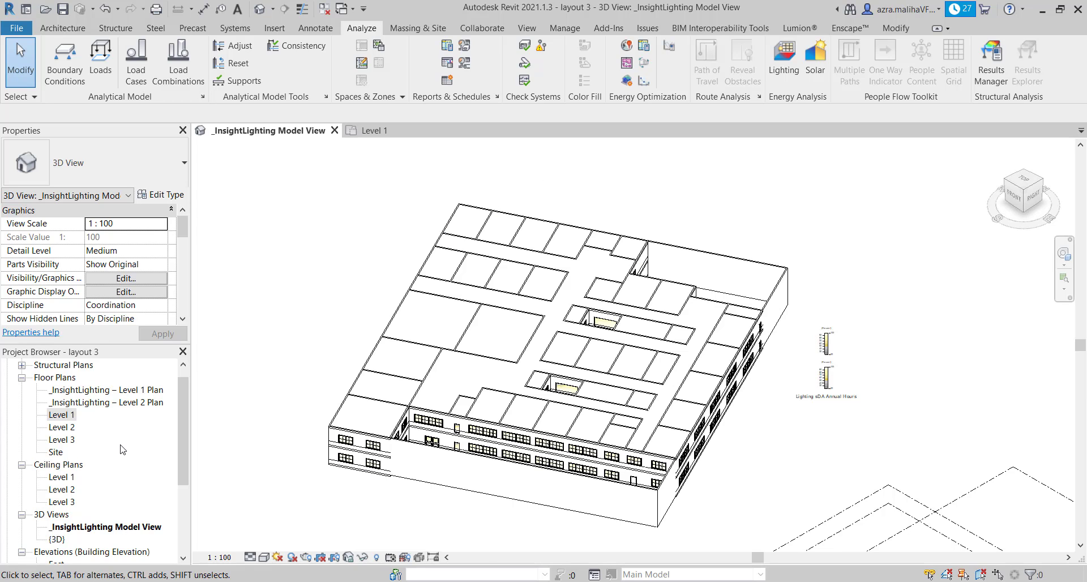
{"action": "scroll", "coordinate": [801, 365], "scroll_direction": "up", "scroll_amount": 5}
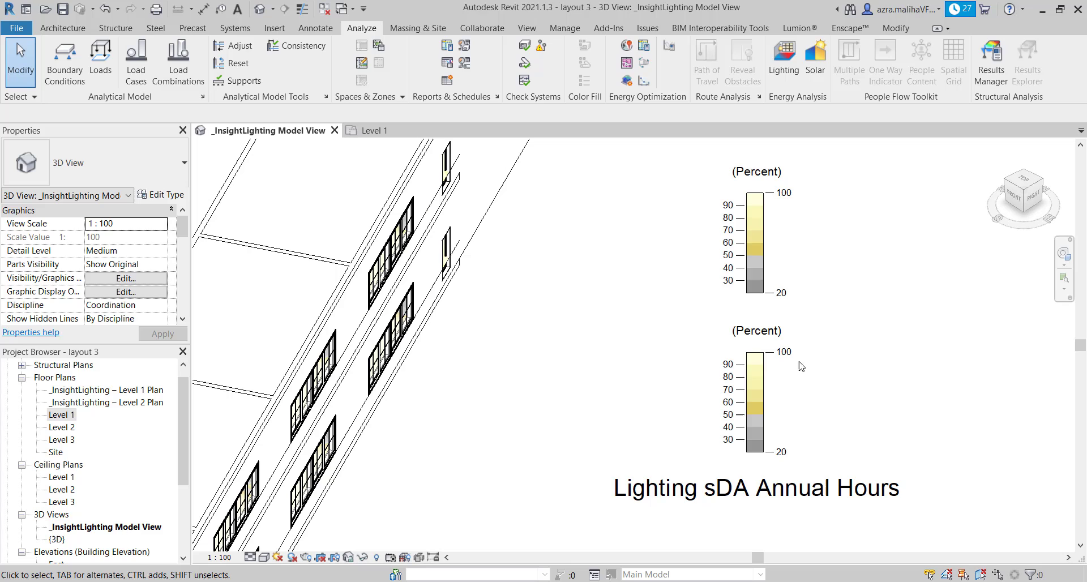
{"action": "scroll", "coordinate": [849, 317], "scroll_direction": "down", "scroll_amount": 6}
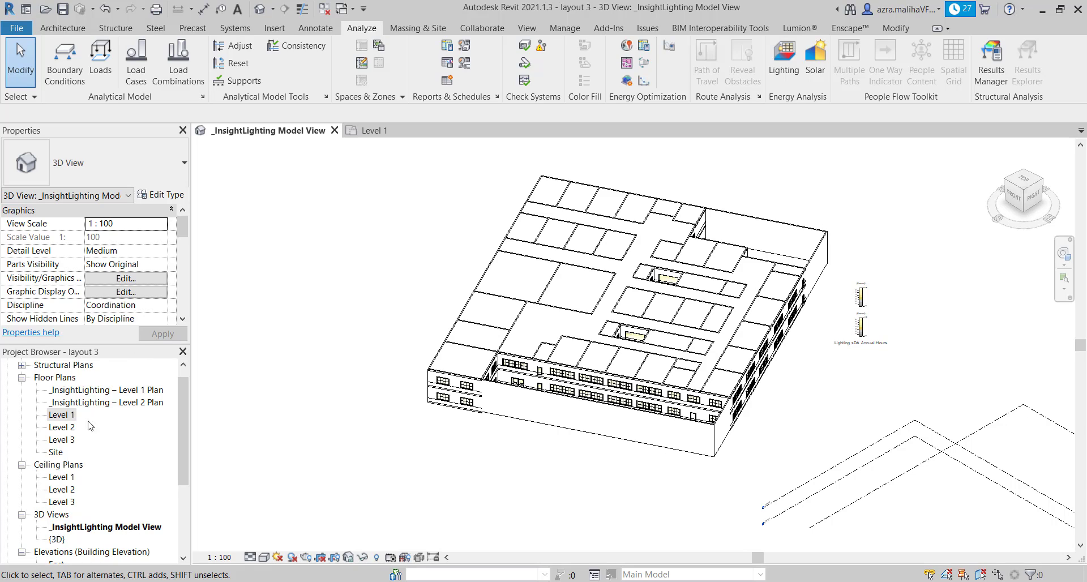
Open _InsightLighting – Level 1 Plan and zoom around its sDA Pass/Fail room colors
{"action": "double_click", "coordinate": [85, 392]}
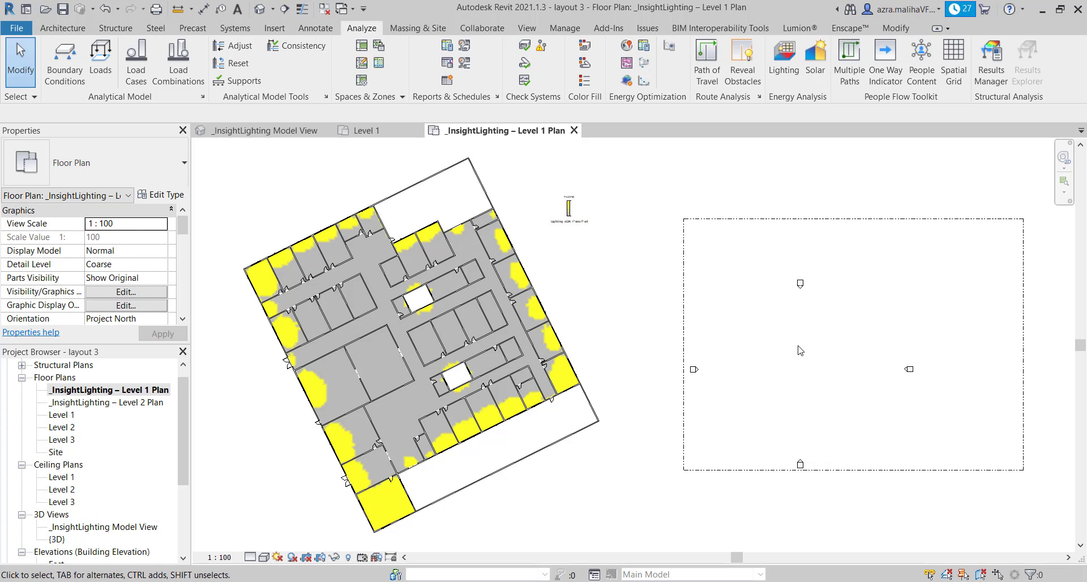
{"action": "scroll", "coordinate": [552, 330], "scroll_direction": "up", "scroll_amount": 2}
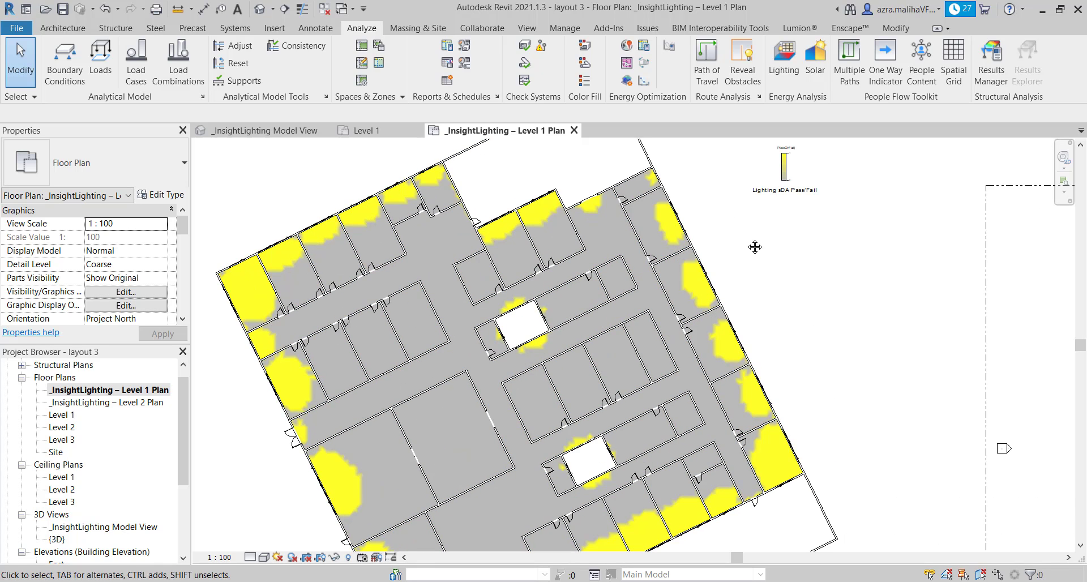
{"action": "scroll", "coordinate": [659, 308], "scroll_direction": "up", "scroll_amount": 1}
{"action": "scroll", "coordinate": [660, 307], "scroll_direction": "up", "scroll_amount": 5}
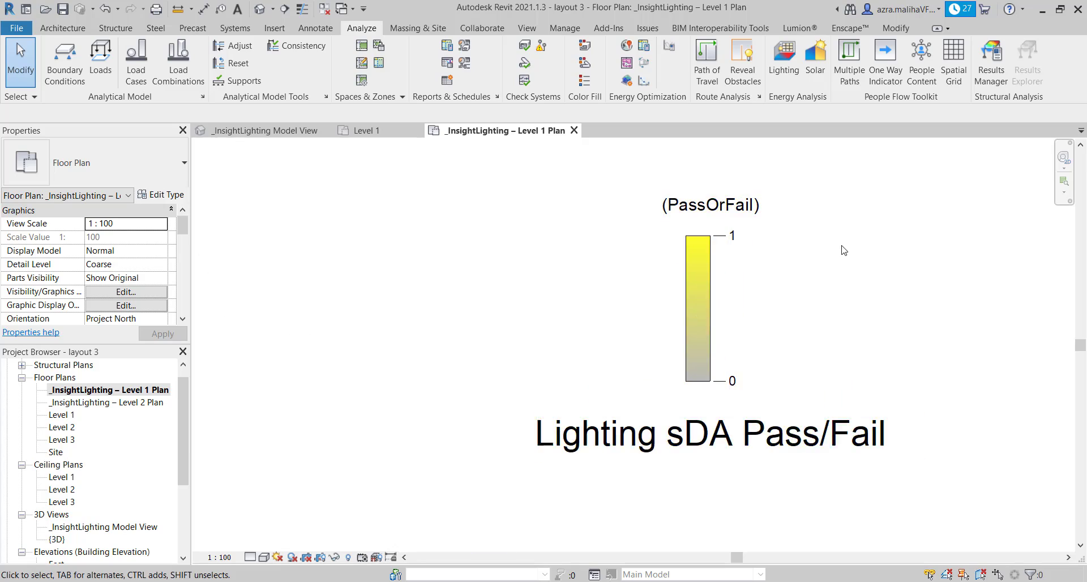
{"action": "scroll", "coordinate": [844, 250], "scroll_direction": "down", "scroll_amount": 6}
{"action": "scroll", "coordinate": [507, 320], "scroll_direction": "up", "scroll_amount": 4}
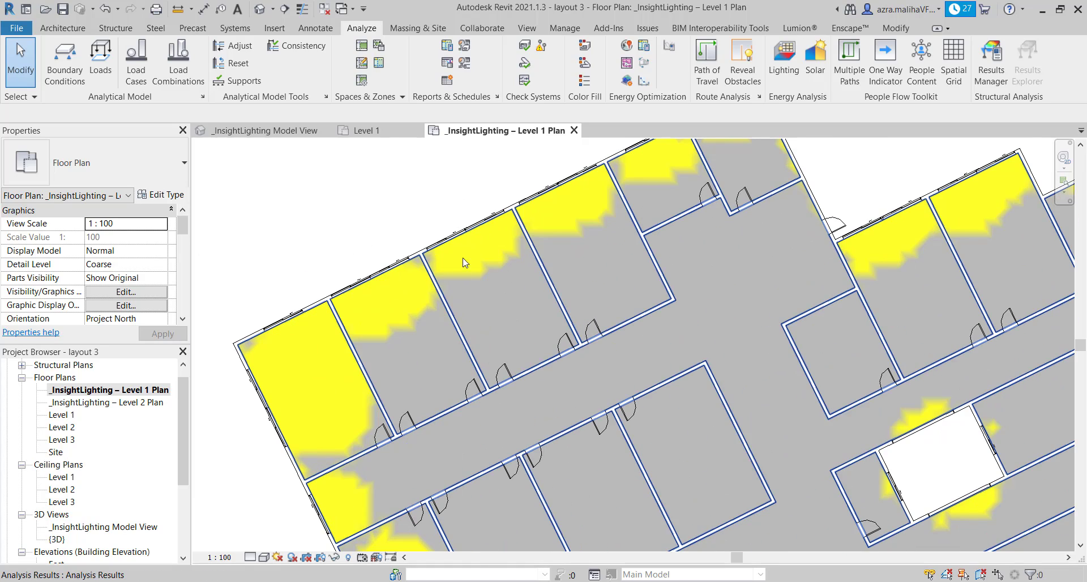
{"action": "scroll", "coordinate": [467, 252], "scroll_direction": "up", "scroll_amount": 2}
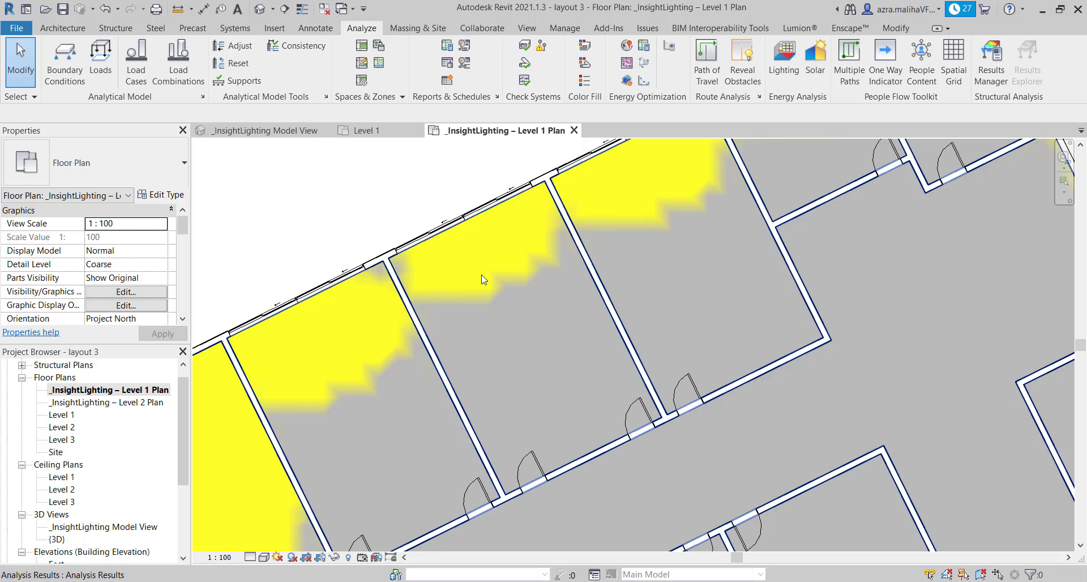
{"action": "scroll", "coordinate": [483, 280], "scroll_direction": "down", "scroll_amount": 2}
{"action": "scroll", "coordinate": [483, 260], "scroll_direction": "down", "scroll_amount": 4}
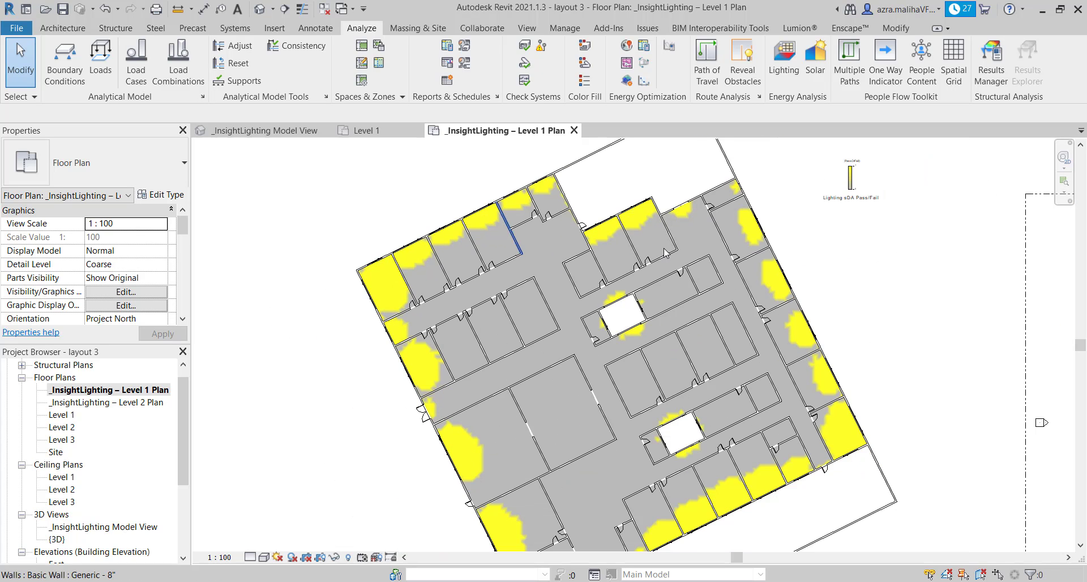
{"action": "scroll", "coordinate": [666, 253], "scroll_direction": "down", "scroll_amount": 2}
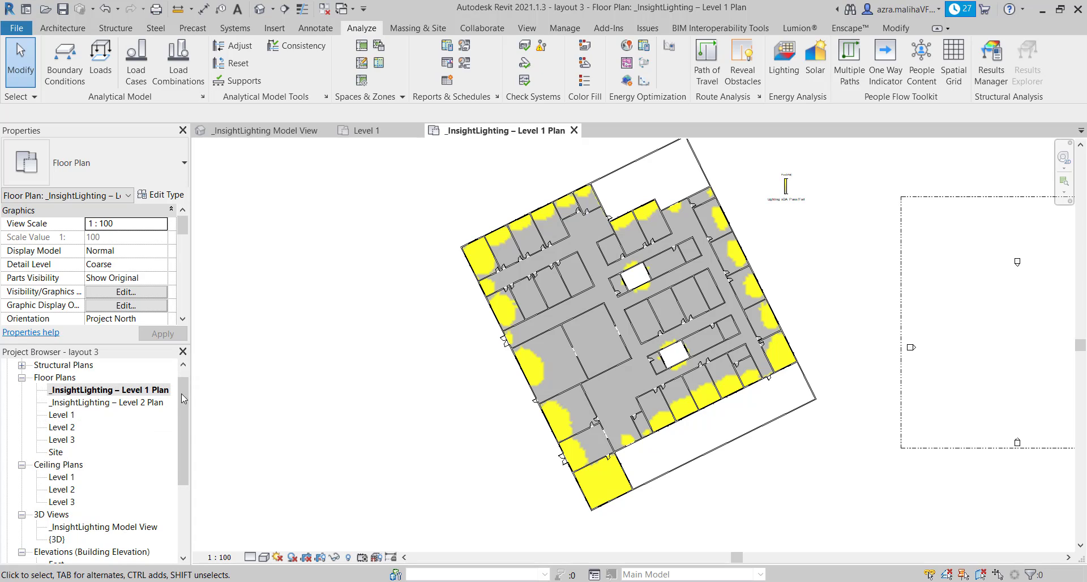
{"action": "left_click_drag", "start_coordinate": [182, 393], "coordinate": [183, 434]}
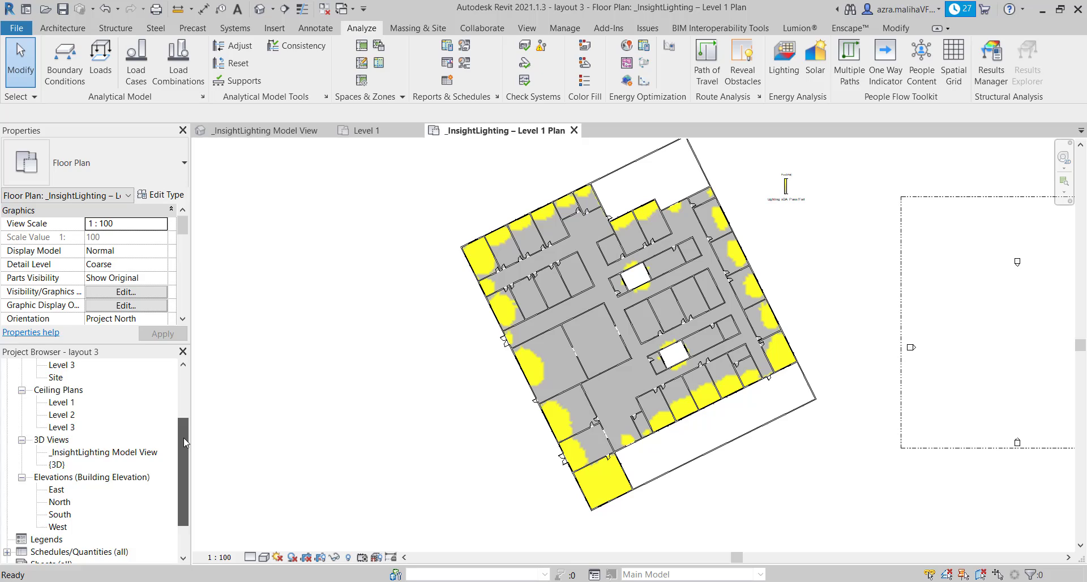
Expand Schedules/Quantities, select _InsightLighting Room Schedule, and widen the side panels
{"action": "left_click_drag", "start_coordinate": [184, 437], "coordinate": [181, 548]}
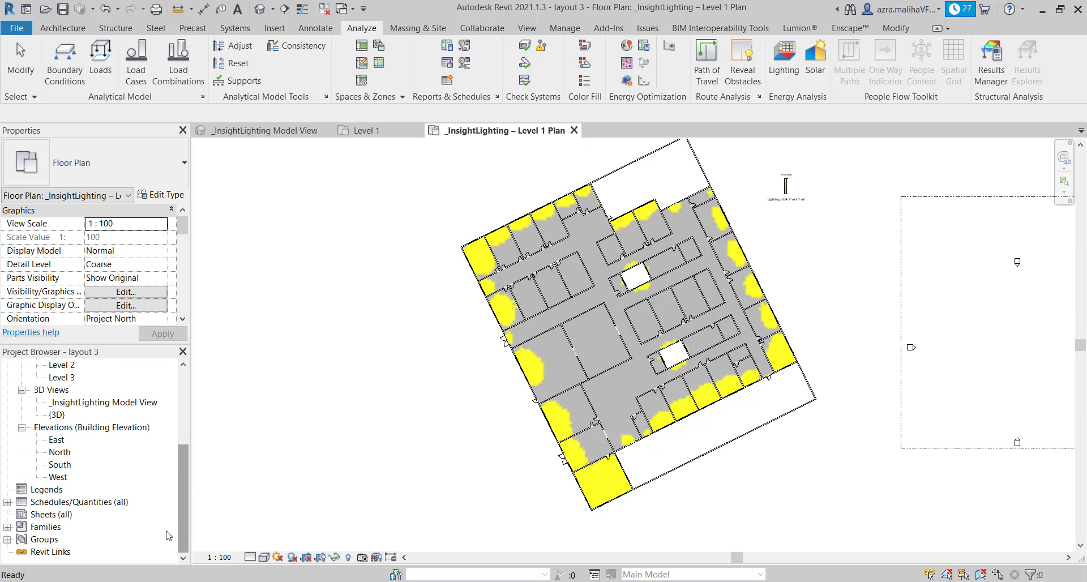
{"action": "left_click", "coordinate": [56, 502]}
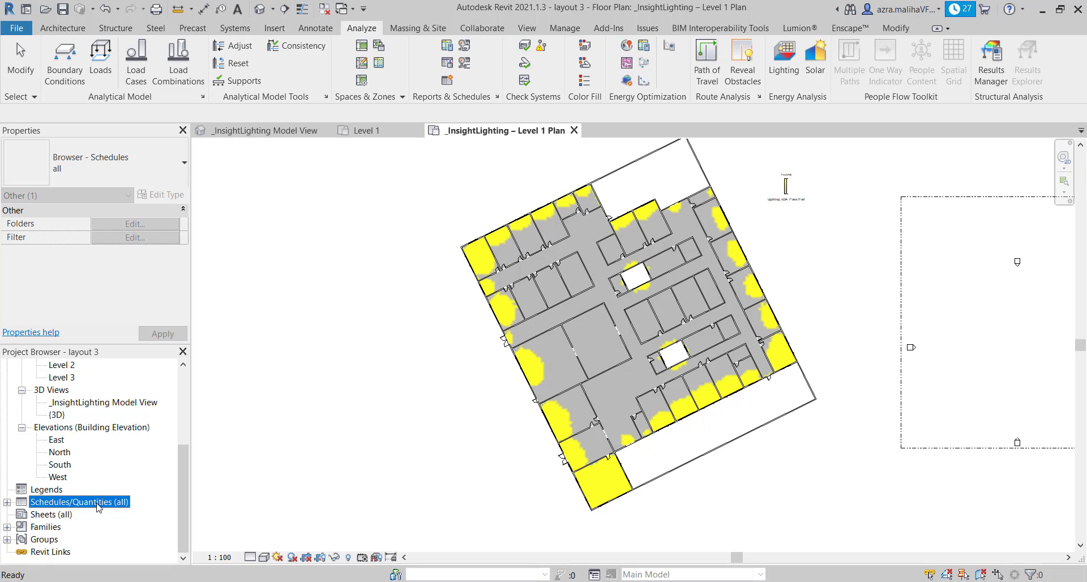
{"action": "left_click", "coordinate": [6, 502]}
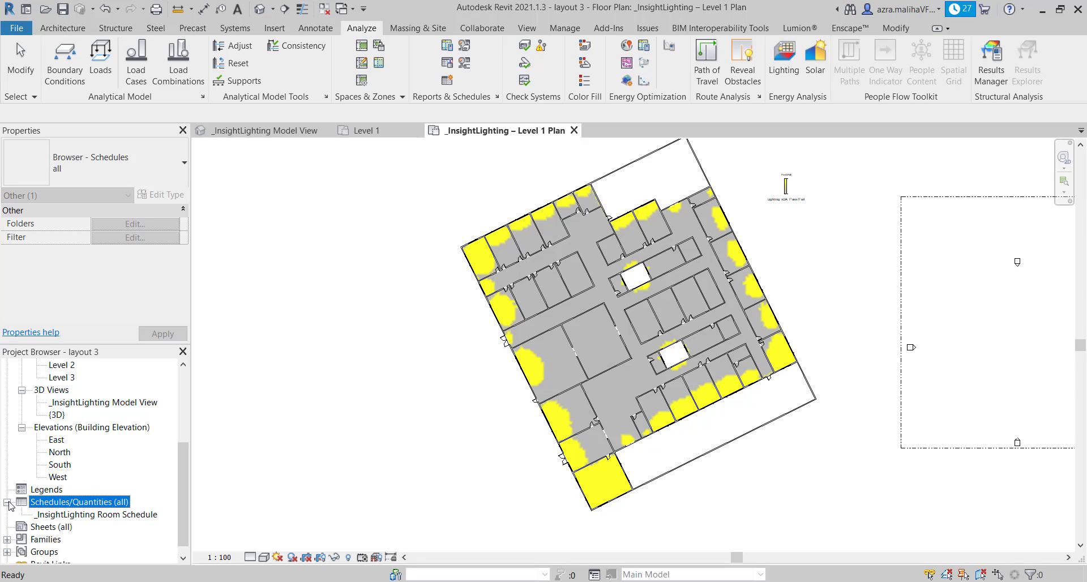
{"action": "left_click", "coordinate": [72, 515]}
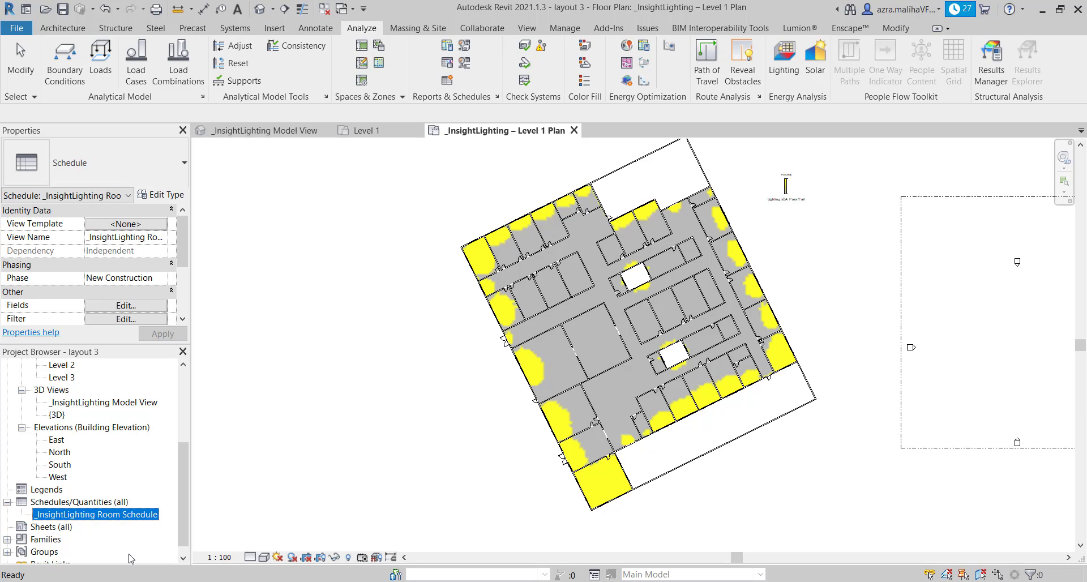
{"action": "left_click_drag", "start_coordinate": [191, 311], "coordinate": [253, 317]}
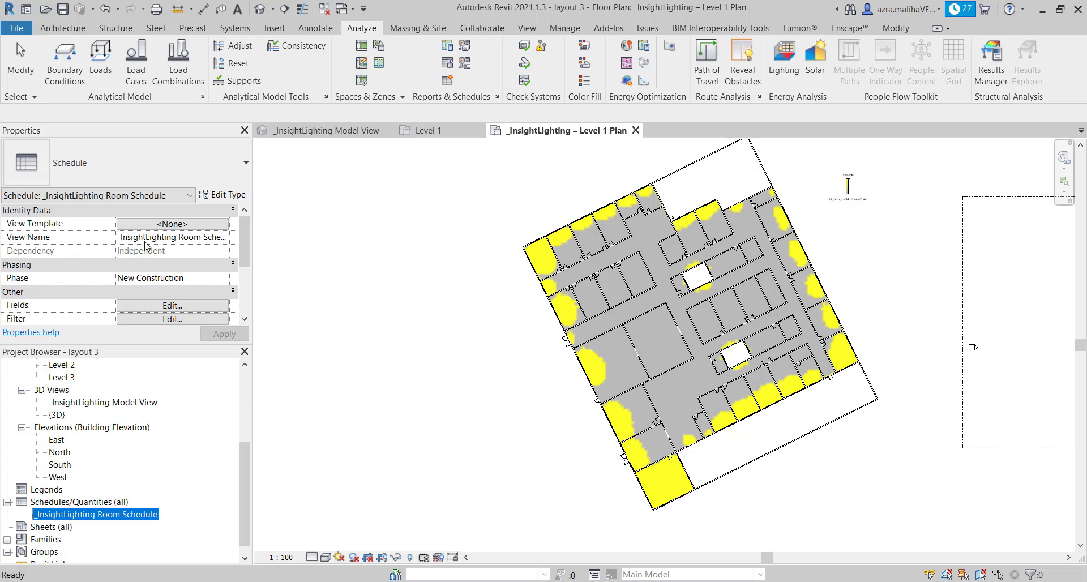
{"action": "scroll", "coordinate": [235, 242], "scroll_direction": "down", "scroll_amount": 4}
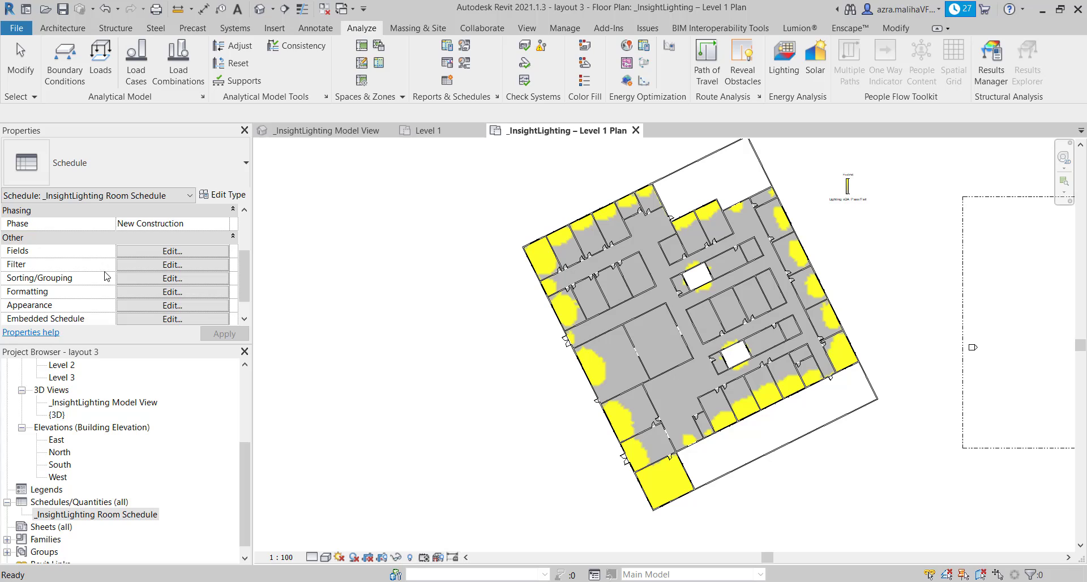
{"action": "left_click_drag", "start_coordinate": [241, 278], "coordinate": [239, 294]}
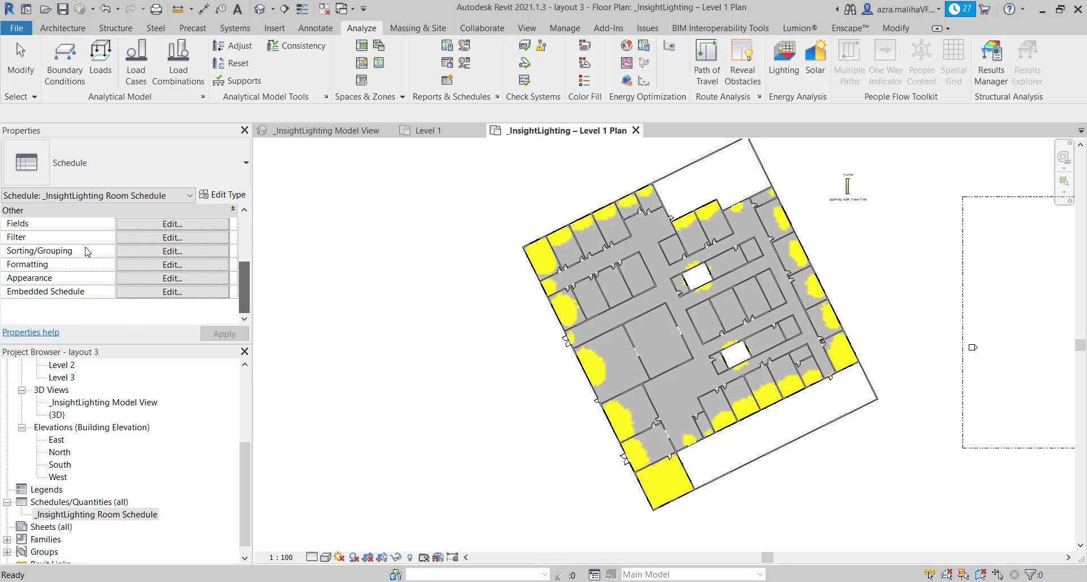
{"action": "left_click", "coordinate": [72, 514]}
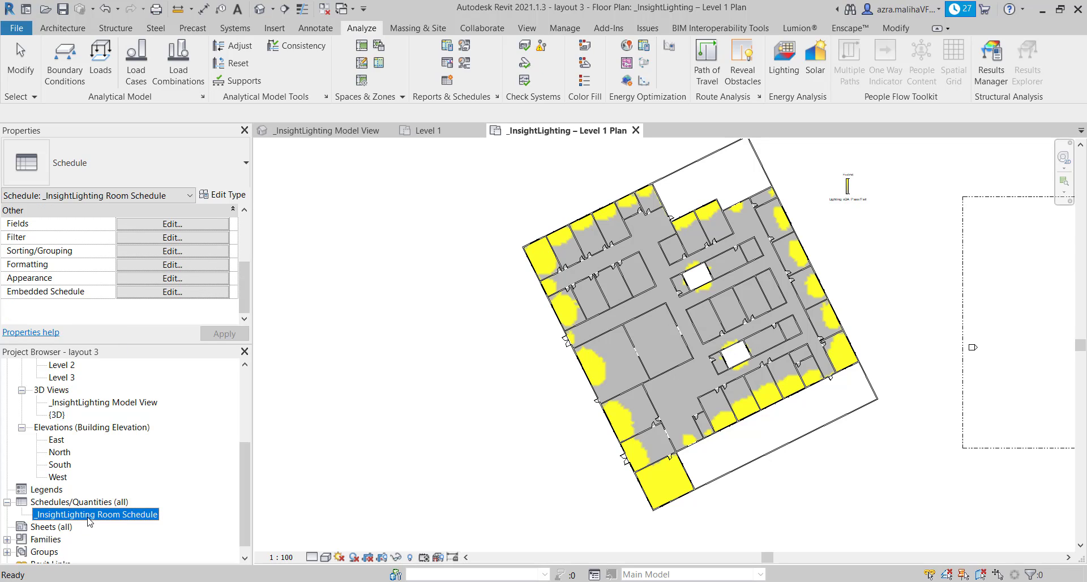
Open the _InsightLighting Room Schedule and scroll through its per-room sDA 300/50 and ASE 1000/250 rows
{"action": "double_click", "coordinate": [88, 516]}
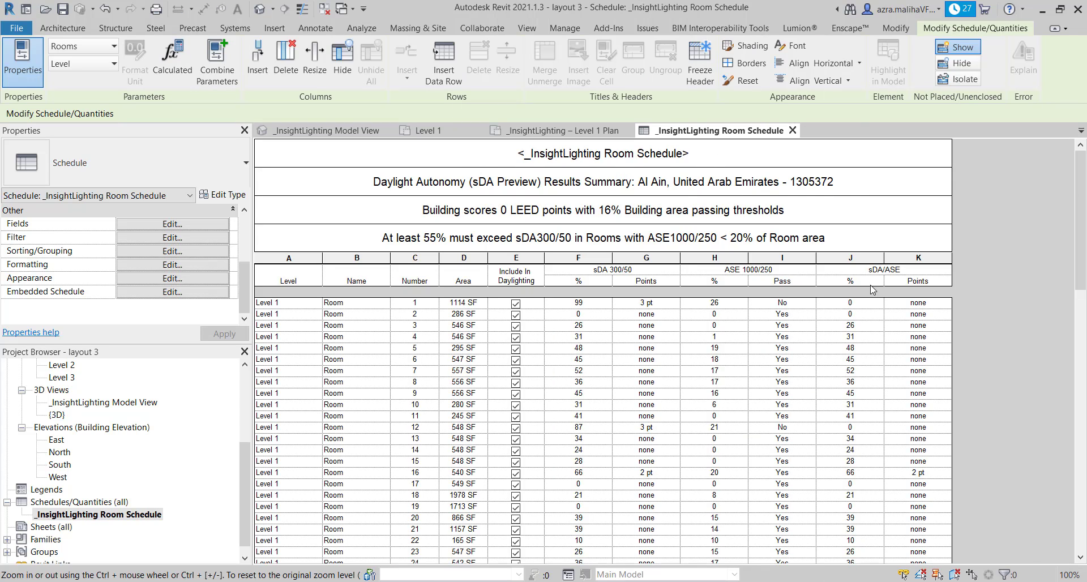
{"action": "scroll", "coordinate": [337, 270], "scroll_direction": "down", "scroll_amount": 1}
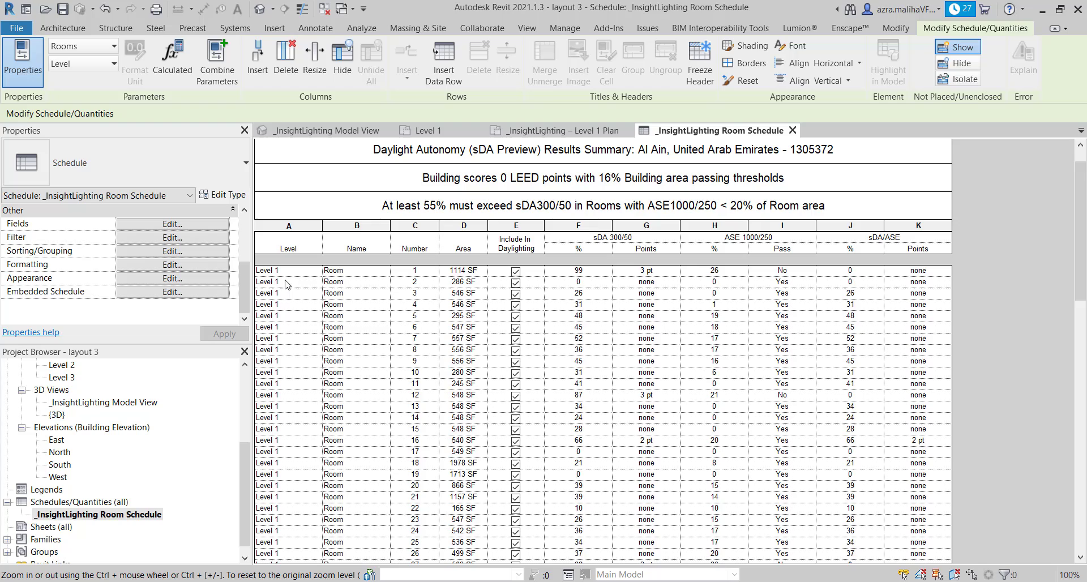
{"action": "scroll", "coordinate": [289, 254], "scroll_direction": "down", "scroll_amount": 10}
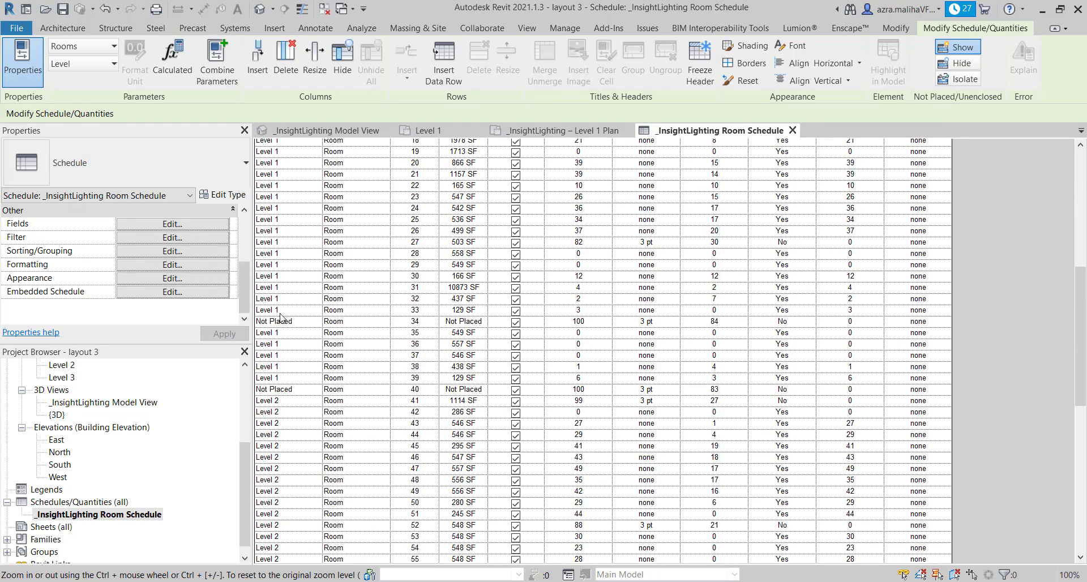
{"action": "scroll", "coordinate": [285, 283], "scroll_direction": "down", "scroll_amount": 12}
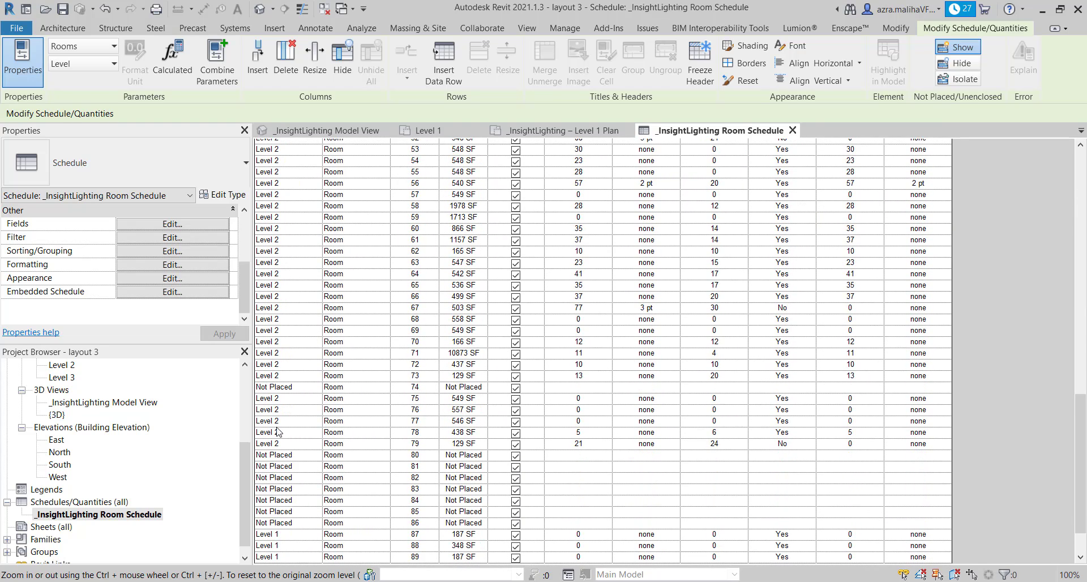
{"action": "scroll", "coordinate": [300, 314], "scroll_direction": "up", "scroll_amount": 4}
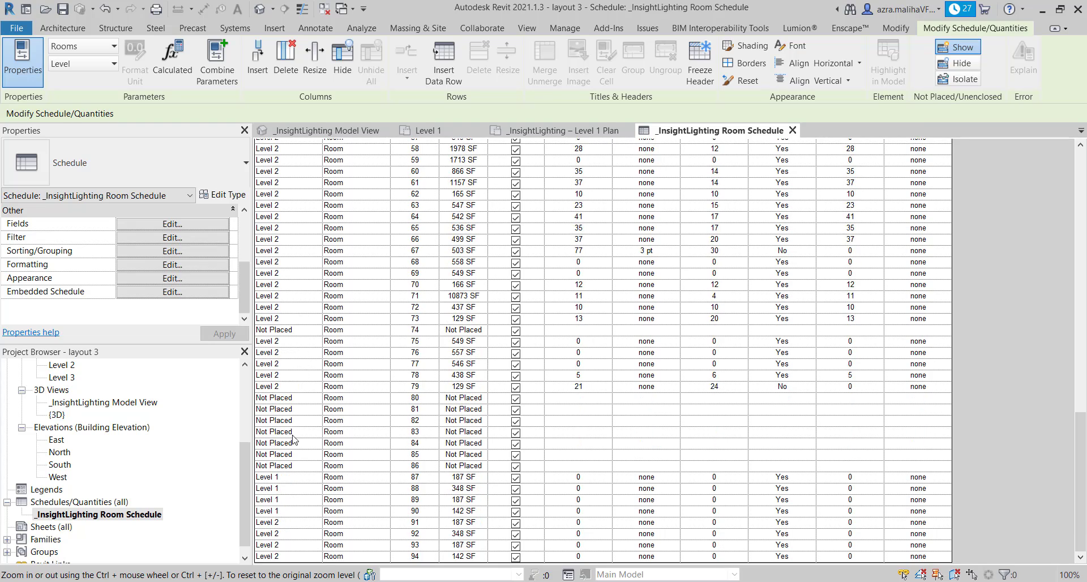
{"action": "scroll", "coordinate": [294, 436], "scroll_direction": "up", "scroll_amount": 4}
{"action": "scroll", "coordinate": [300, 396], "scroll_direction": "up", "scroll_amount": 15}
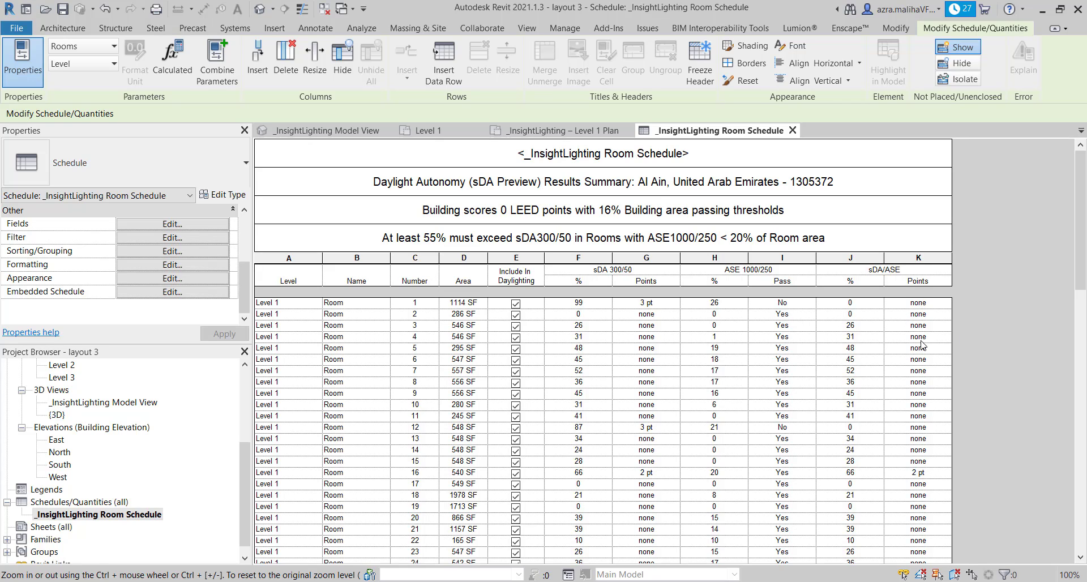
{"action": "scroll", "coordinate": [916, 421], "scroll_direction": "down", "scroll_amount": 3}
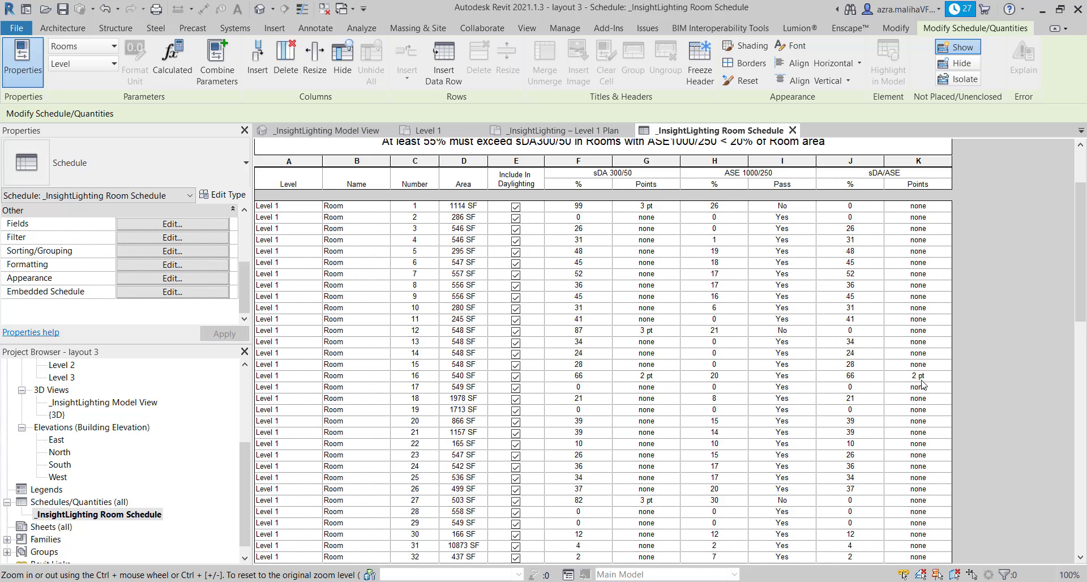
Check room 16's Points dropdown, keeping 2 pt, then scroll the remaining rows
{"action": "left_click", "coordinate": [920, 378]}
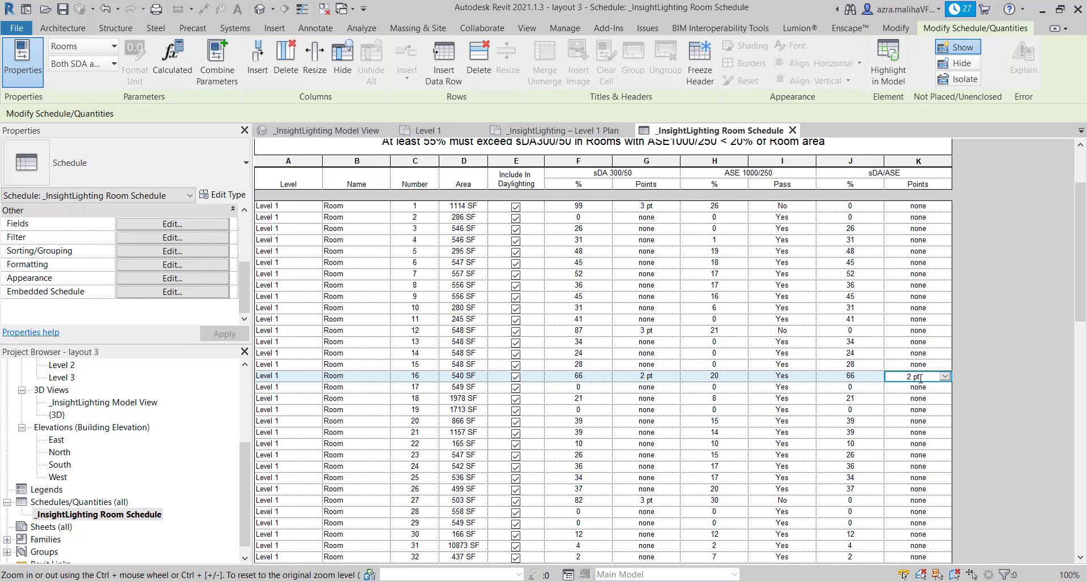
{"action": "left_click", "coordinate": [944, 377]}
{"action": "left_click", "coordinate": [900, 386]}
{"action": "left_click", "coordinate": [917, 421]}
{"action": "scroll", "coordinate": [914, 431], "scroll_direction": "down", "scroll_amount": 1}
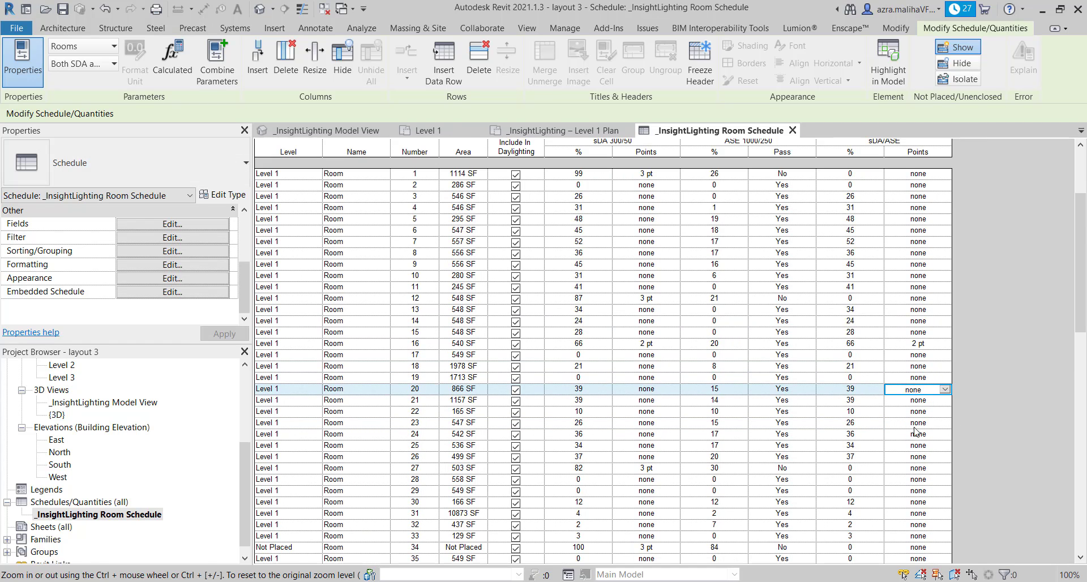
{"action": "scroll", "coordinate": [915, 432], "scroll_direction": "down", "scroll_amount": 18}
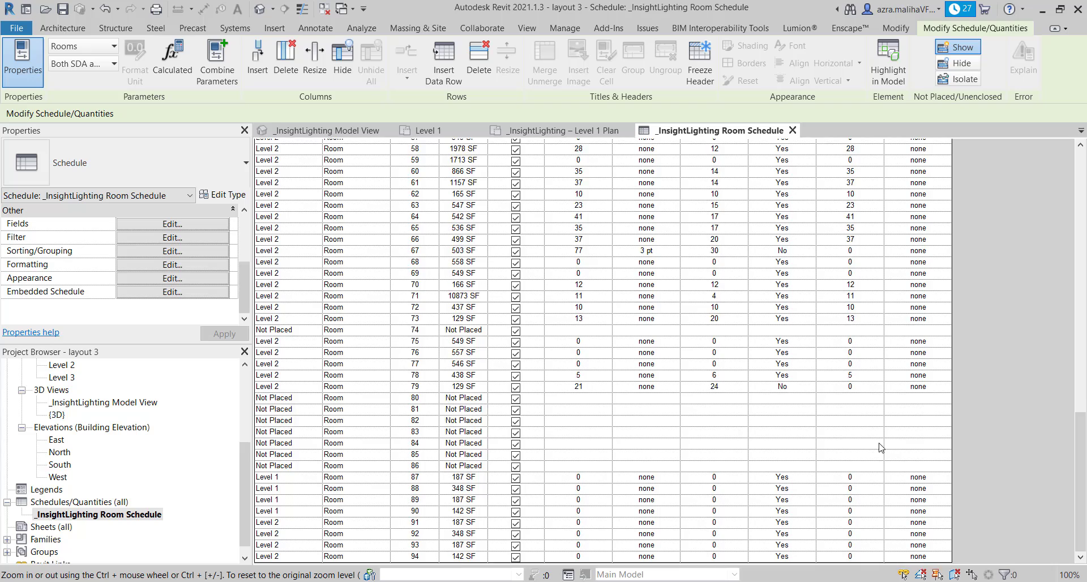
{"action": "scroll", "coordinate": [881, 447], "scroll_direction": "up", "scroll_amount": 20}
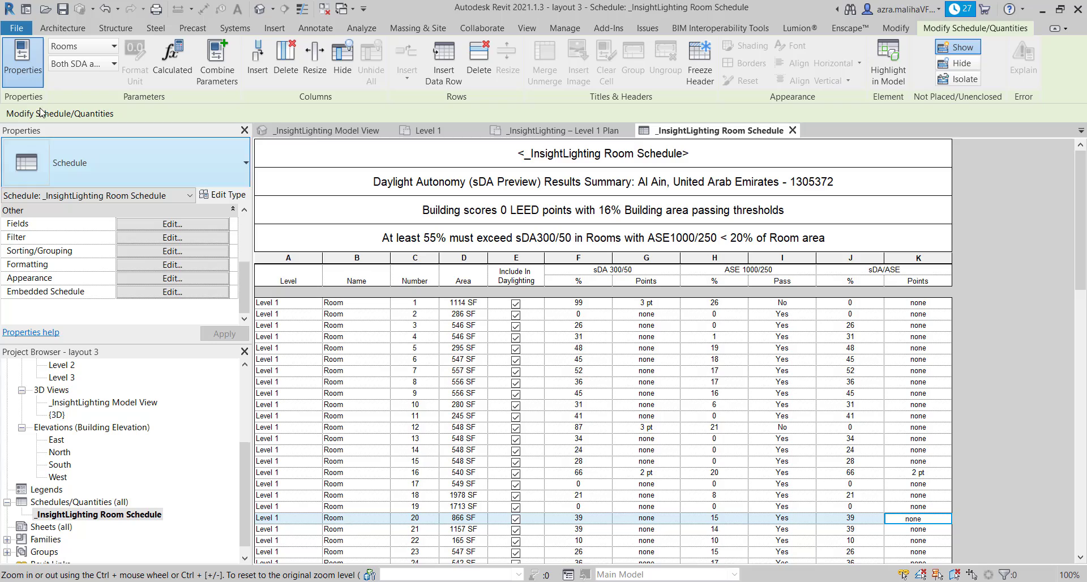
{"action": "left_click", "coordinate": [20, 29]}
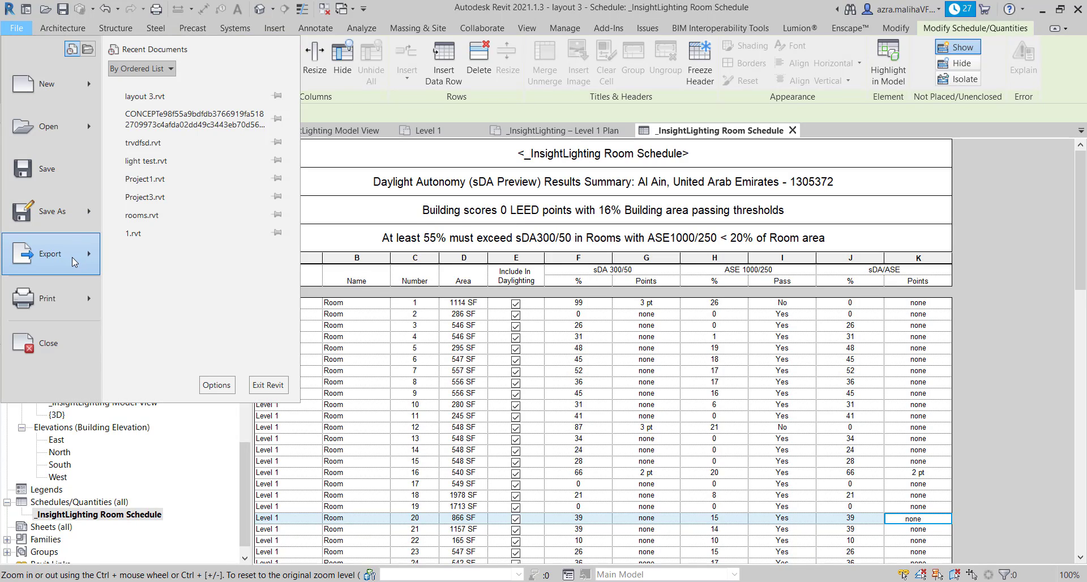
{"action": "mouse_move", "coordinate": [73, 257]}
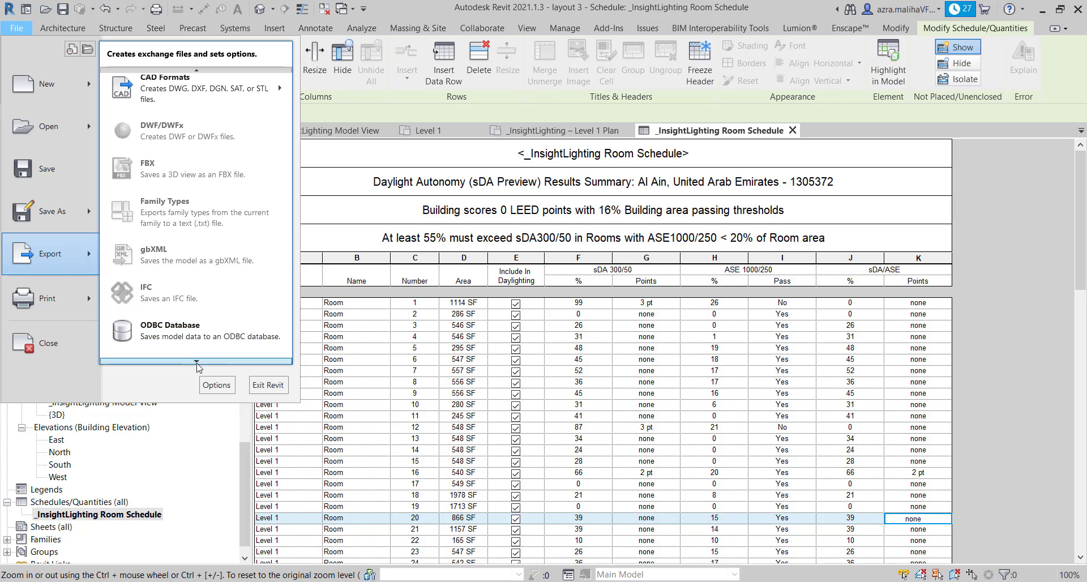
{"action": "mouse_move", "coordinate": [197, 362]}
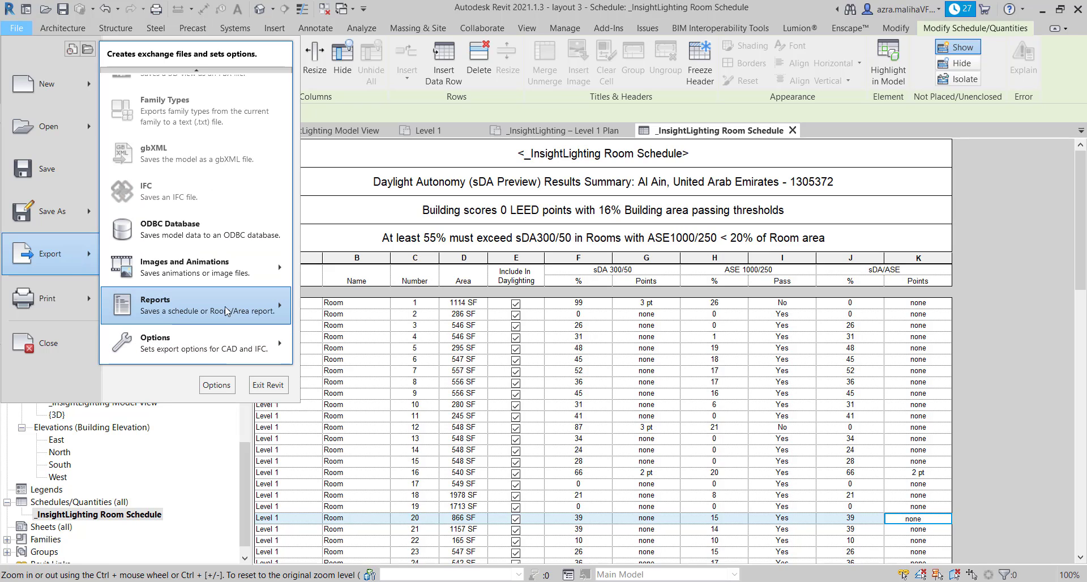
{"action": "mouse_move", "coordinate": [229, 303]}
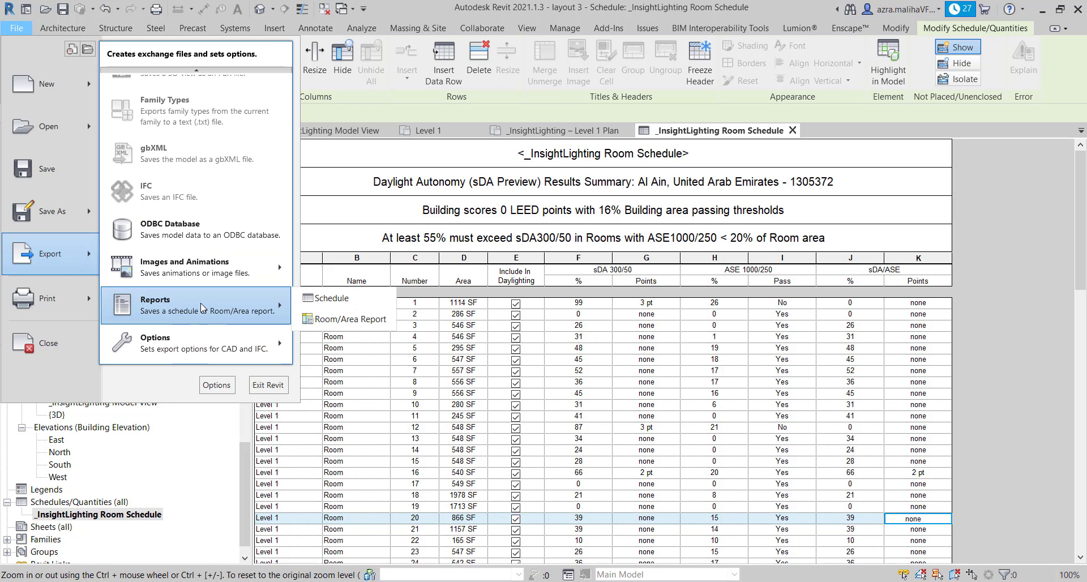
{"action": "left_click", "coordinate": [319, 300]}
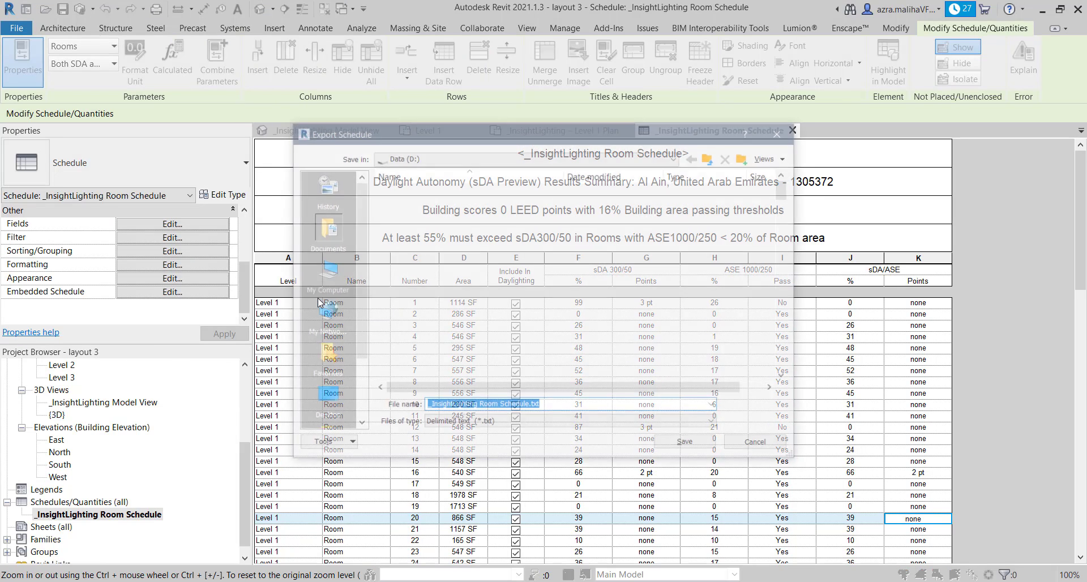
{"action": "left_click", "coordinate": [492, 426]}
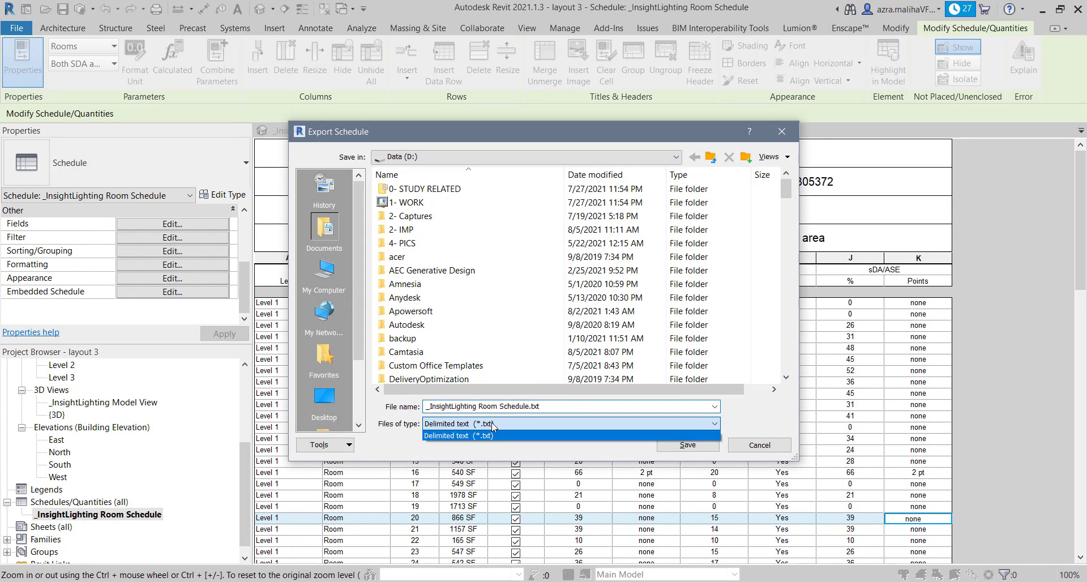
{"action": "left_click", "coordinate": [467, 436]}
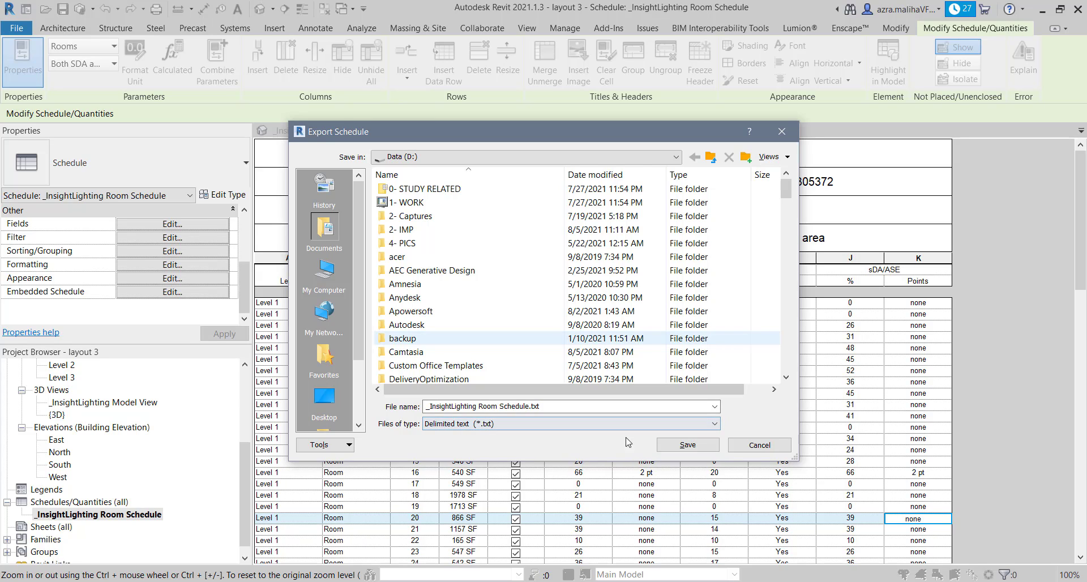
{"action": "left_click", "coordinate": [758, 445]}
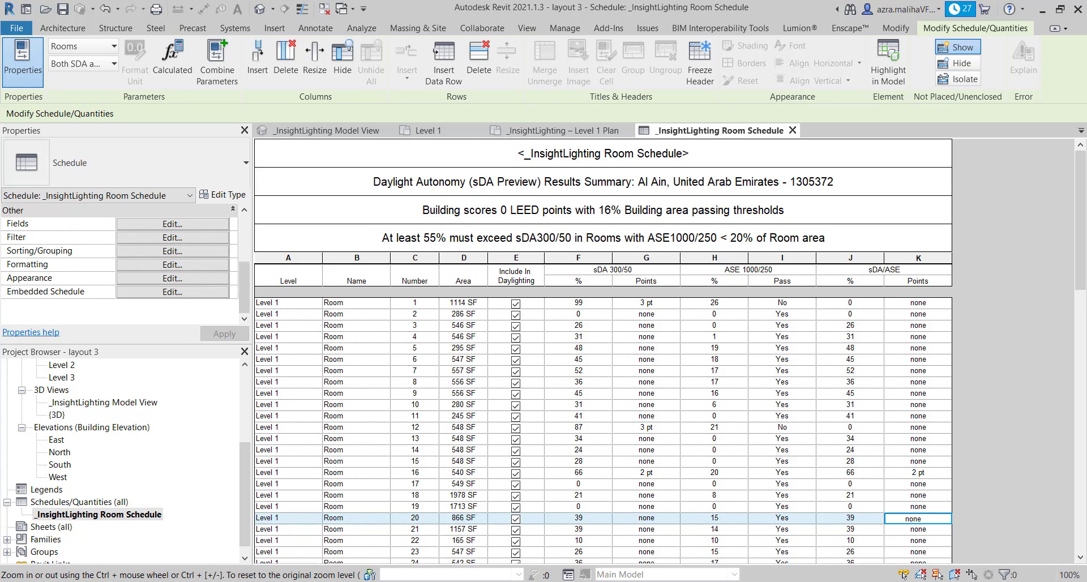
{"action": "left_click", "coordinate": [663, 526]}
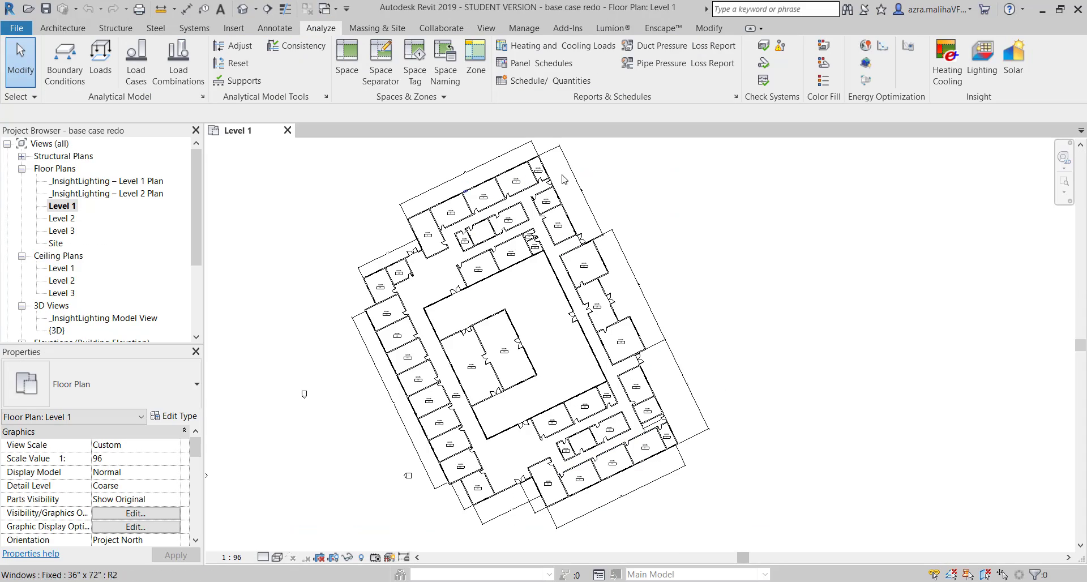
{"action": "scroll", "coordinate": [627, 195], "scroll_direction": "down", "scroll_amount": 1}
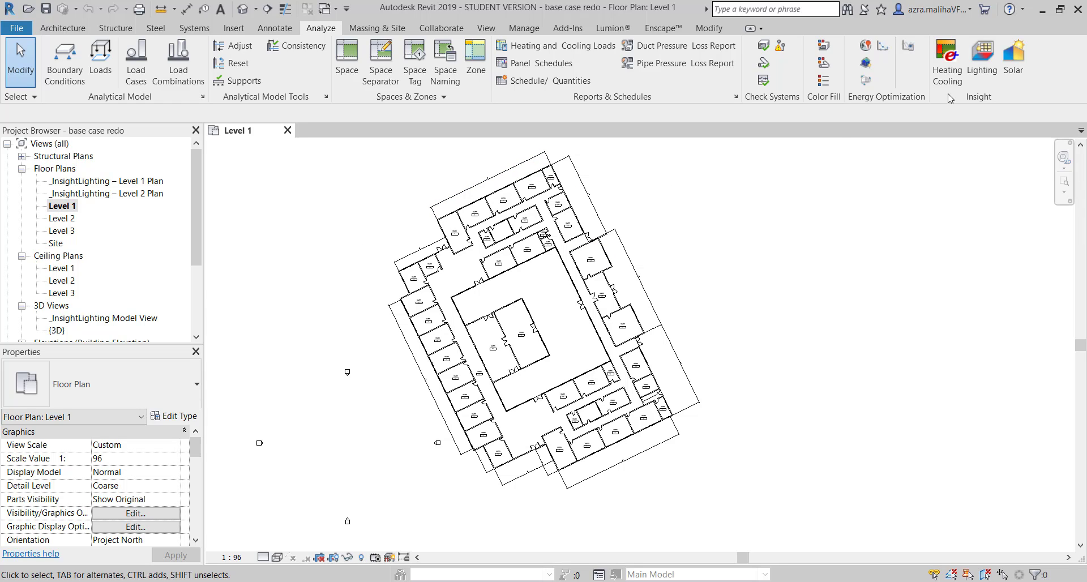
{"action": "scroll", "coordinate": [40, 182], "scroll_direction": "down", "scroll_amount": 1}
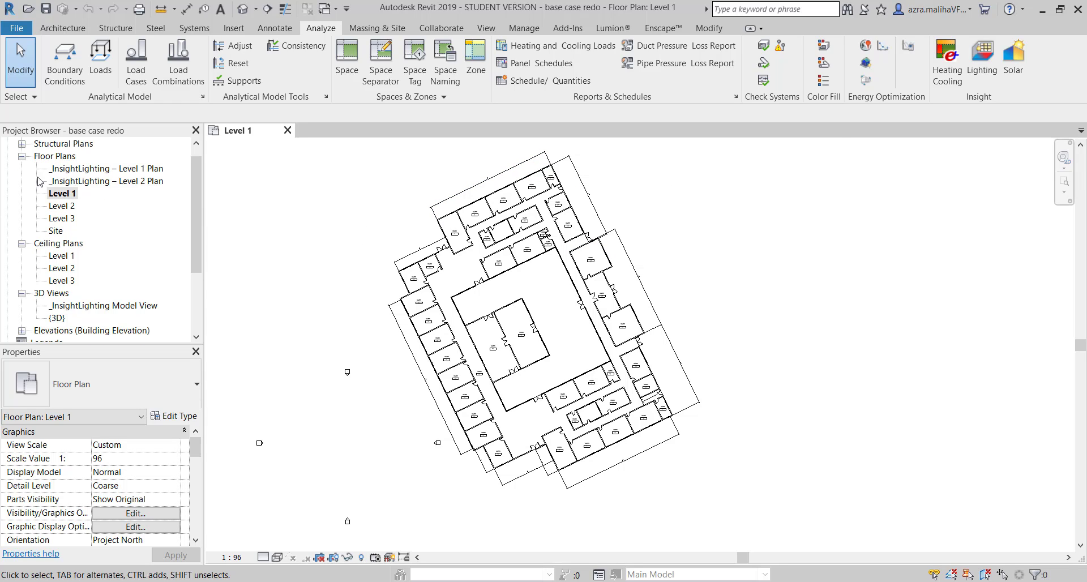
{"action": "scroll", "coordinate": [107, 186], "scroll_direction": "down", "scroll_amount": 3}
{"action": "scroll", "coordinate": [112, 192], "scroll_direction": "up", "scroll_amount": 3}
{"action": "scroll", "coordinate": [119, 189], "scroll_direction": "down", "scroll_amount": 5}
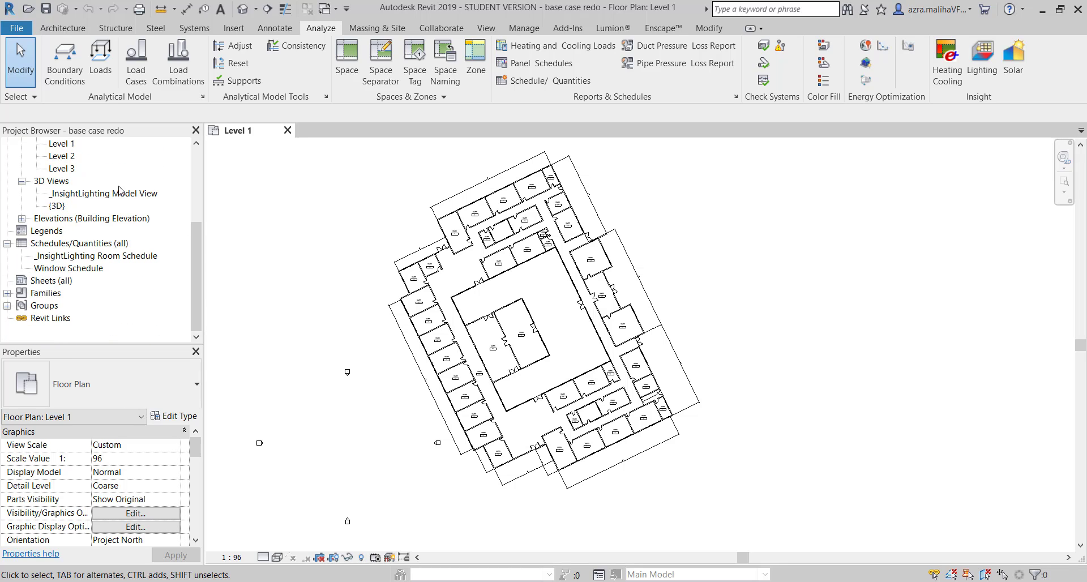
{"action": "left_click", "coordinate": [91, 257]}
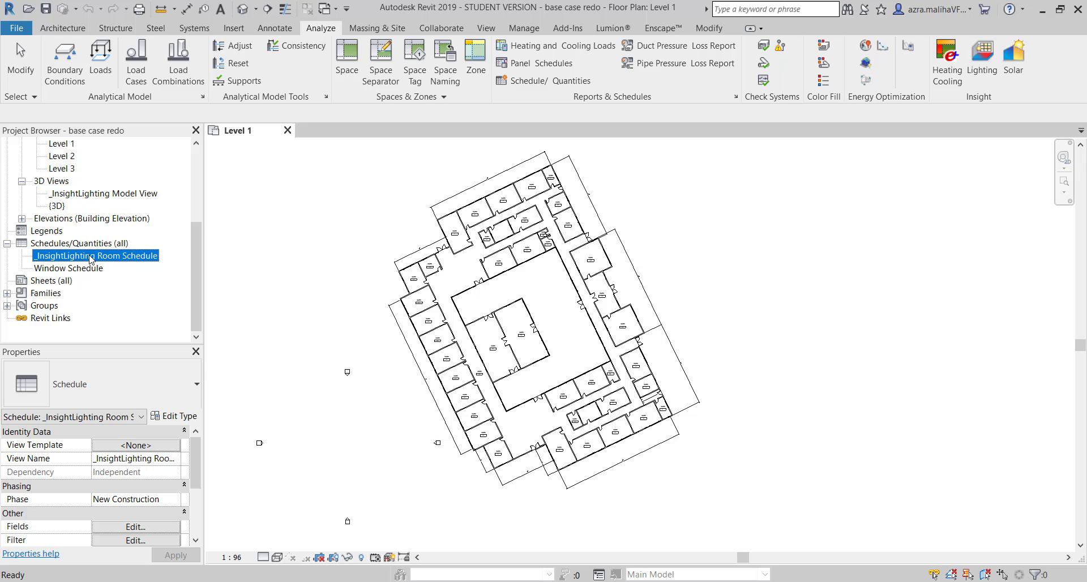
{"action": "left_click", "coordinate": [50, 270]}
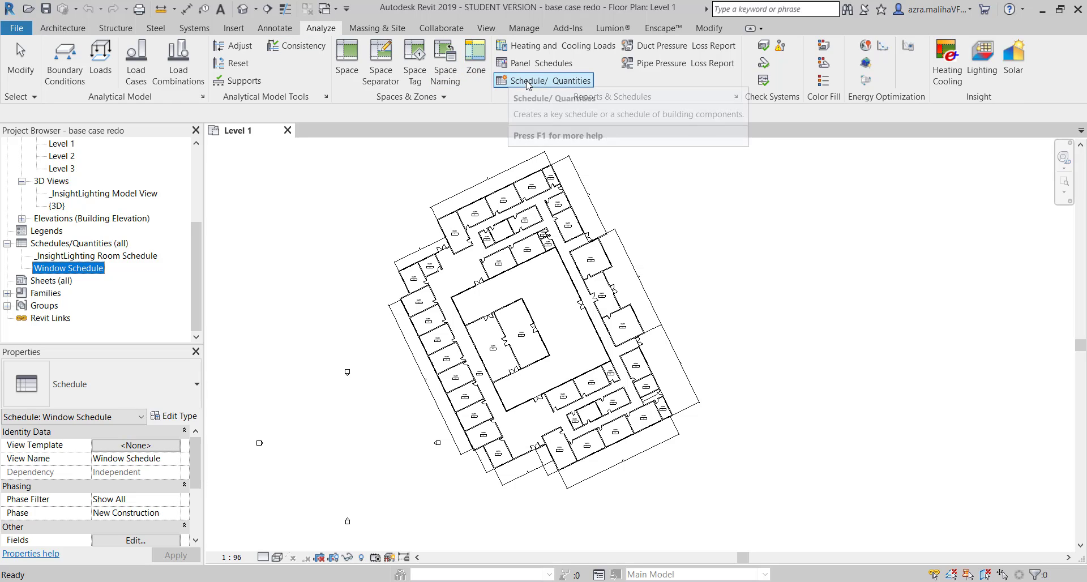
{"action": "left_click", "coordinate": [543, 80]}
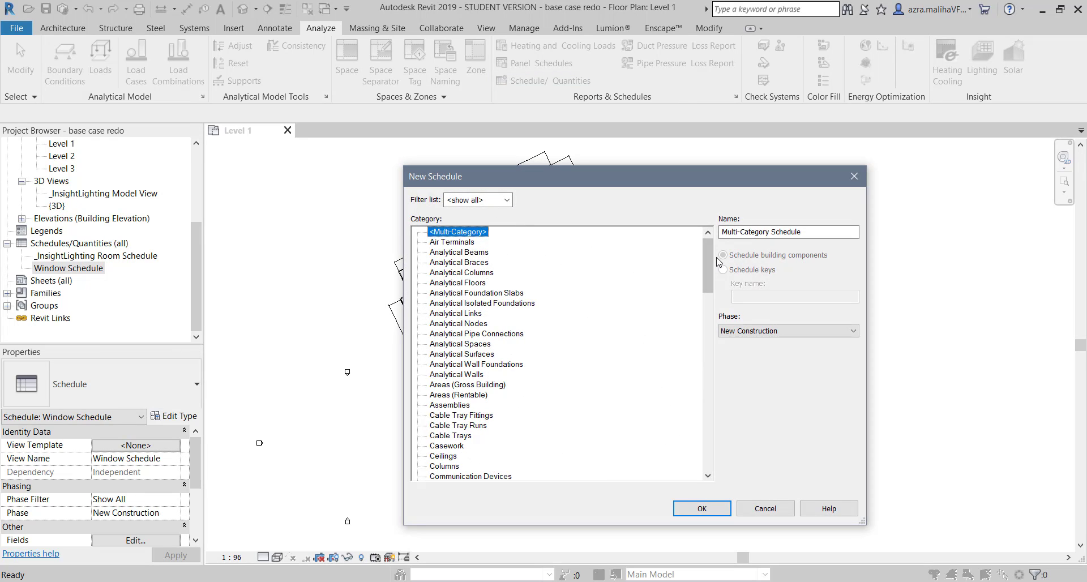
{"action": "left_click_drag", "start_coordinate": [708, 261], "coordinate": [703, 380]}
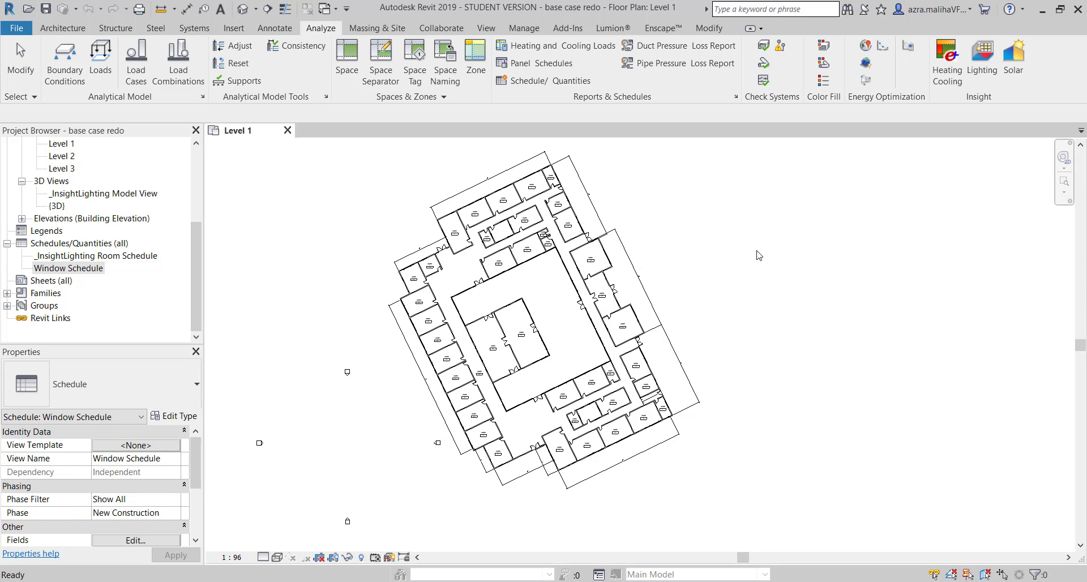
{"action": "left_click", "coordinate": [93, 256]}
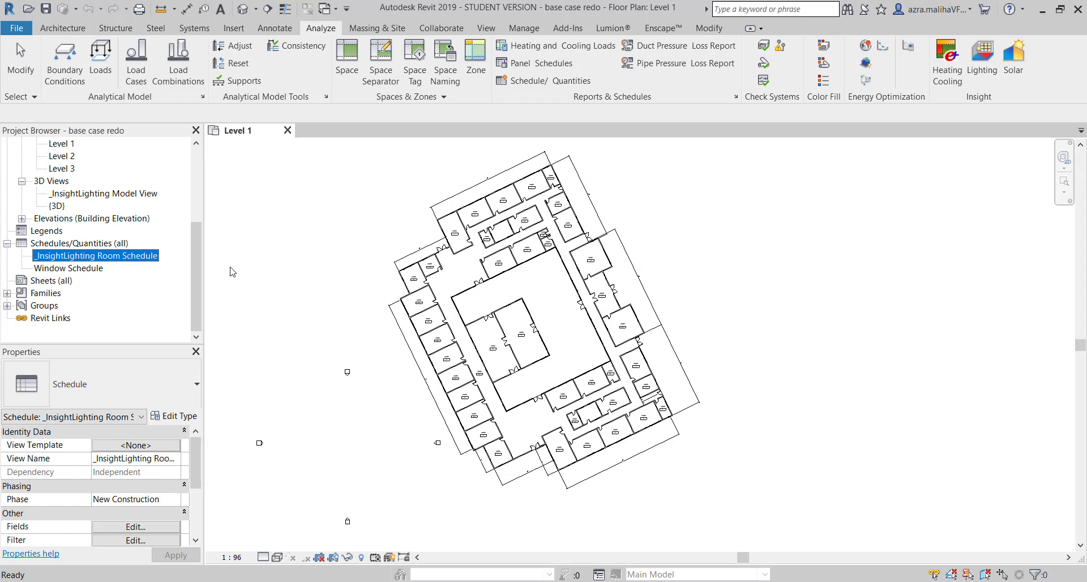
{"action": "scroll", "coordinate": [468, 277], "scroll_direction": "up", "scroll_amount": 5}
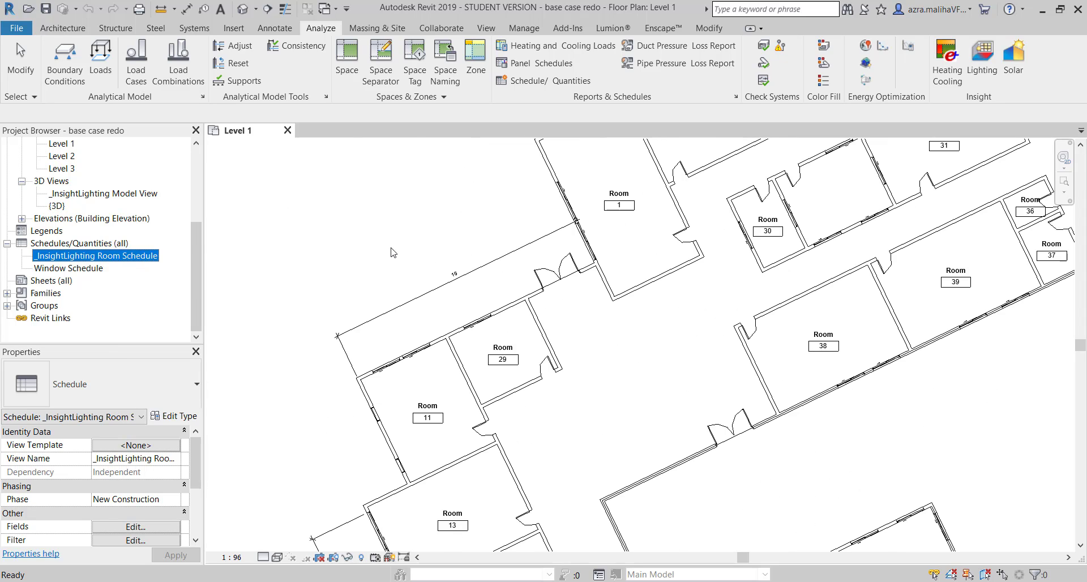
{"action": "scroll", "coordinate": [517, 310], "scroll_direction": "down", "scroll_amount": 6}
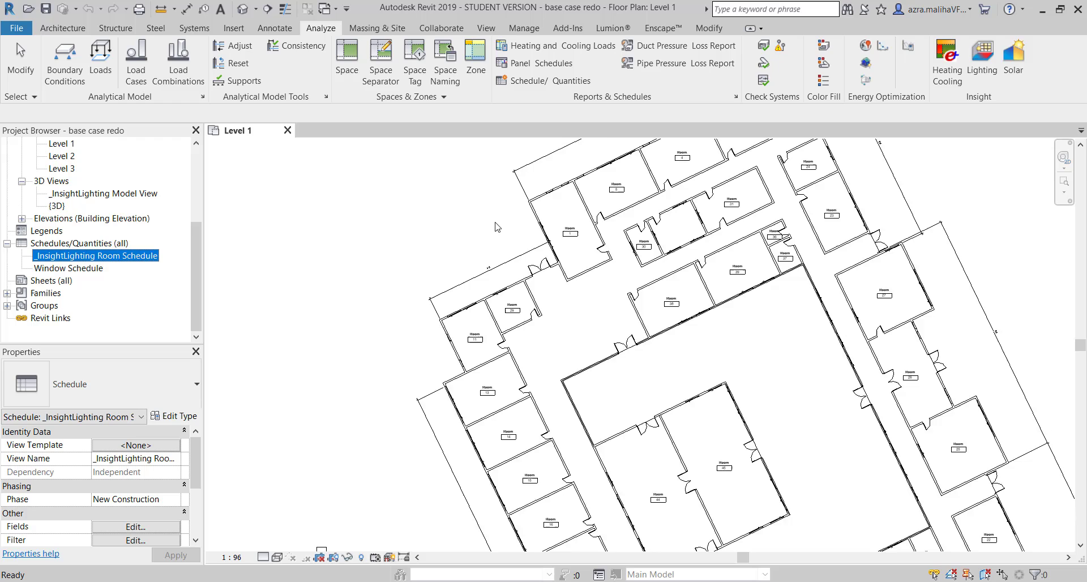
{"action": "scroll", "coordinate": [640, 325], "scroll_direction": "up", "scroll_amount": 5}
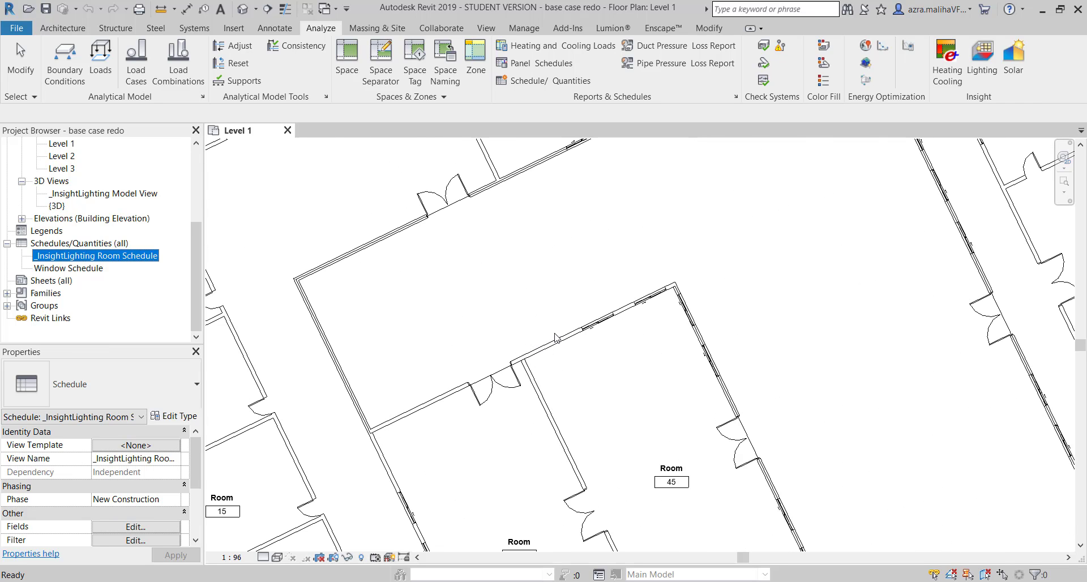
{"action": "left_click", "coordinate": [596, 413]}
{"action": "scroll", "coordinate": [583, 309], "scroll_direction": "down", "scroll_amount": 3}
{"action": "scroll", "coordinate": [645, 403], "scroll_direction": "up", "scroll_amount": 3}
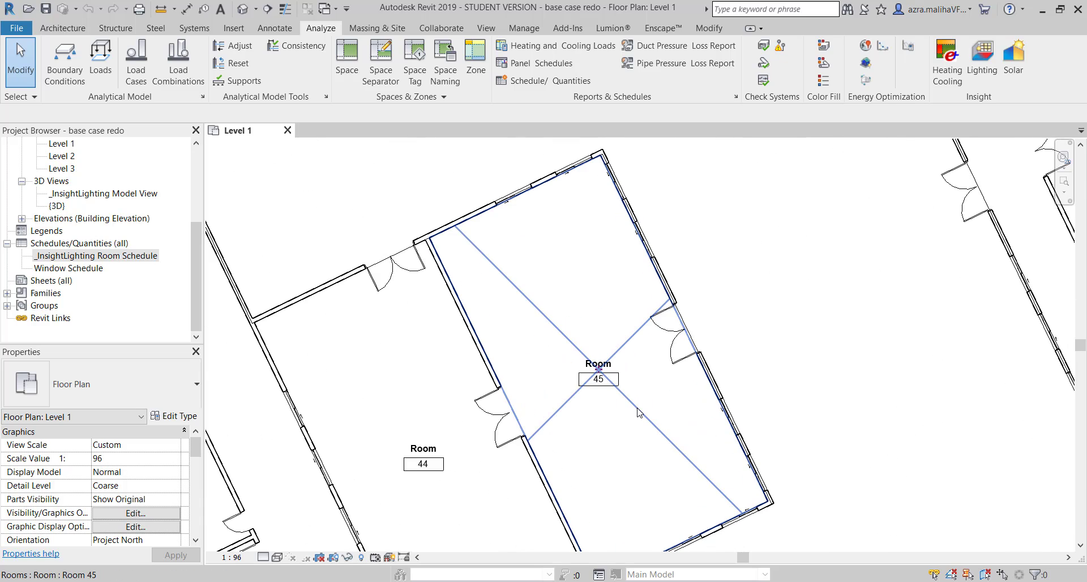
{"action": "scroll", "coordinate": [362, 335], "scroll_direction": "down", "scroll_amount": 5}
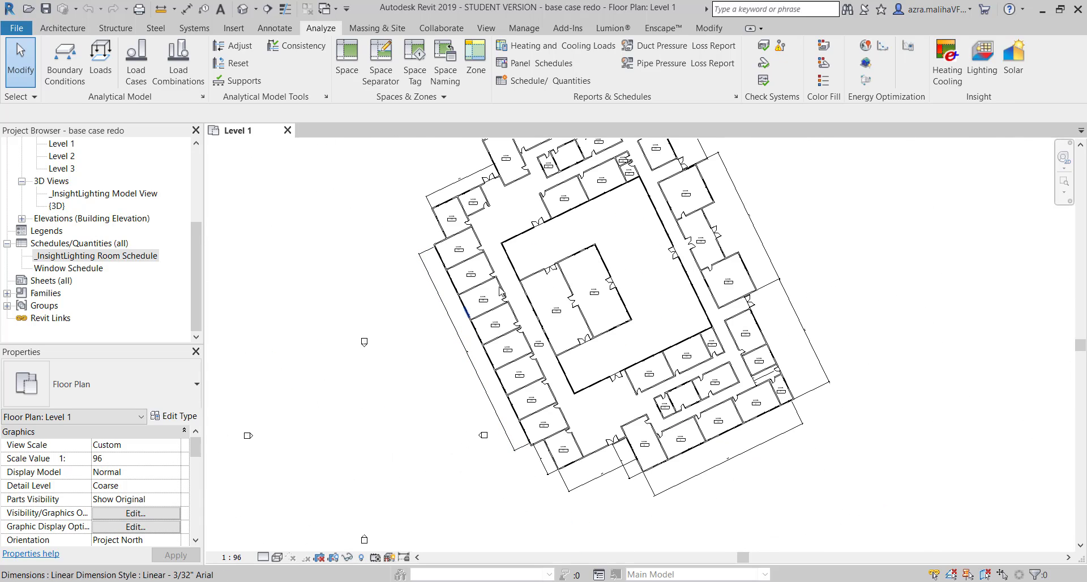
{"action": "scroll", "coordinate": [483, 302], "scroll_direction": "up", "scroll_amount": 5}
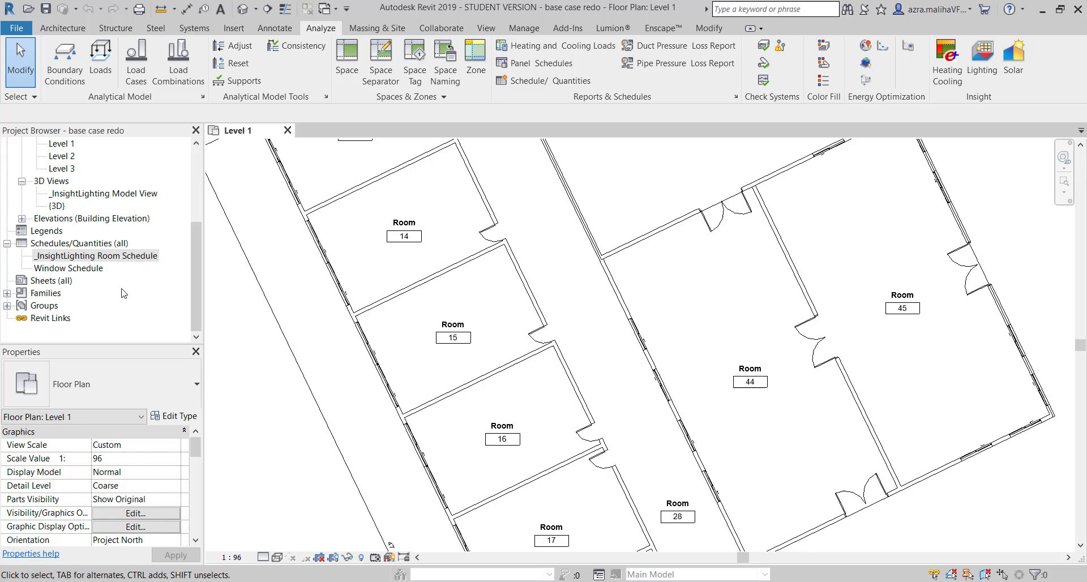
{"action": "left_click", "coordinate": [65, 258]}
Open Revit 2019's _InsightLighting Room Schedule and scroll its sDA, ASE and points rows
{"action": "double_click", "coordinate": [66, 258]}
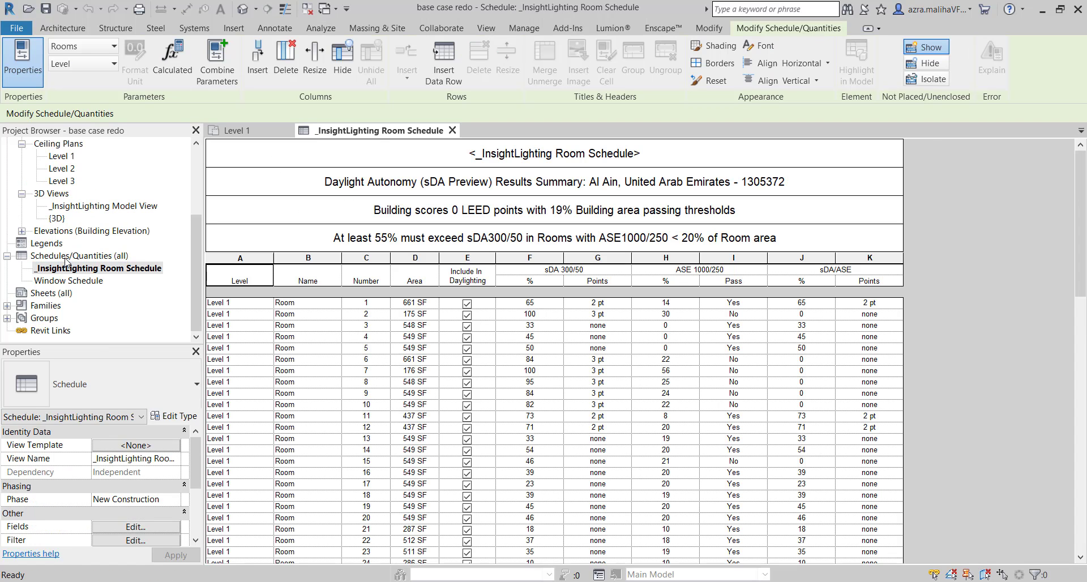
{"action": "scroll", "coordinate": [706, 380], "scroll_direction": "down", "scroll_amount": 1}
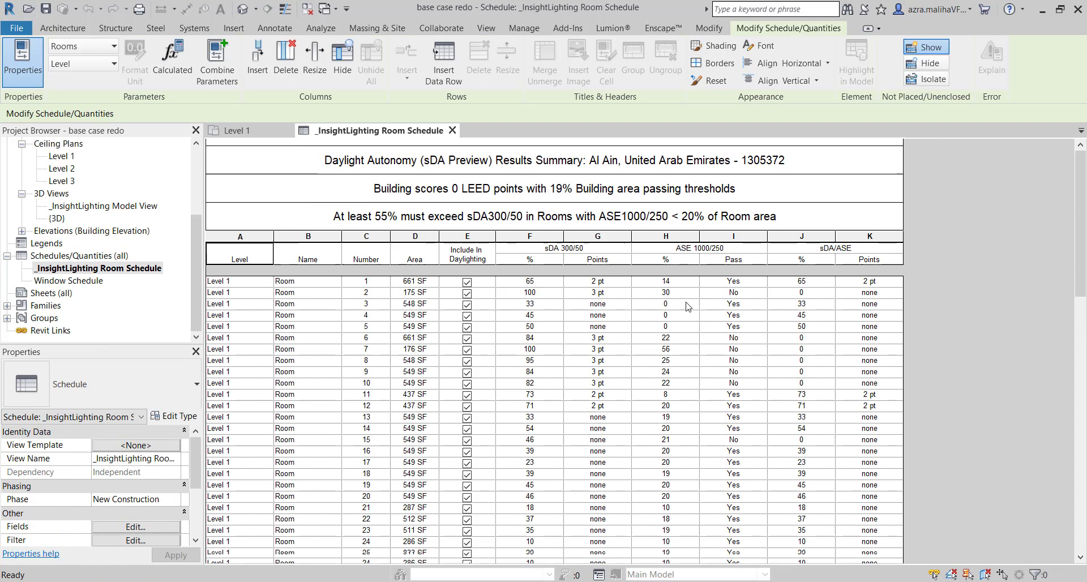
{"action": "scroll", "coordinate": [659, 274], "scroll_direction": "up", "scroll_amount": 1}
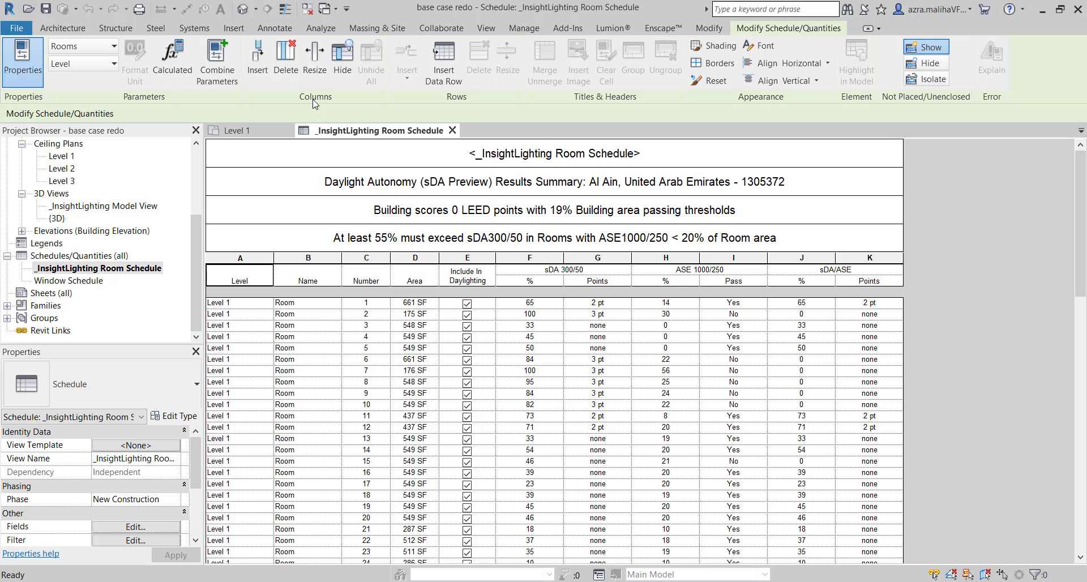
{"action": "scroll", "coordinate": [161, 437], "scroll_direction": "down", "scroll_amount": 2}
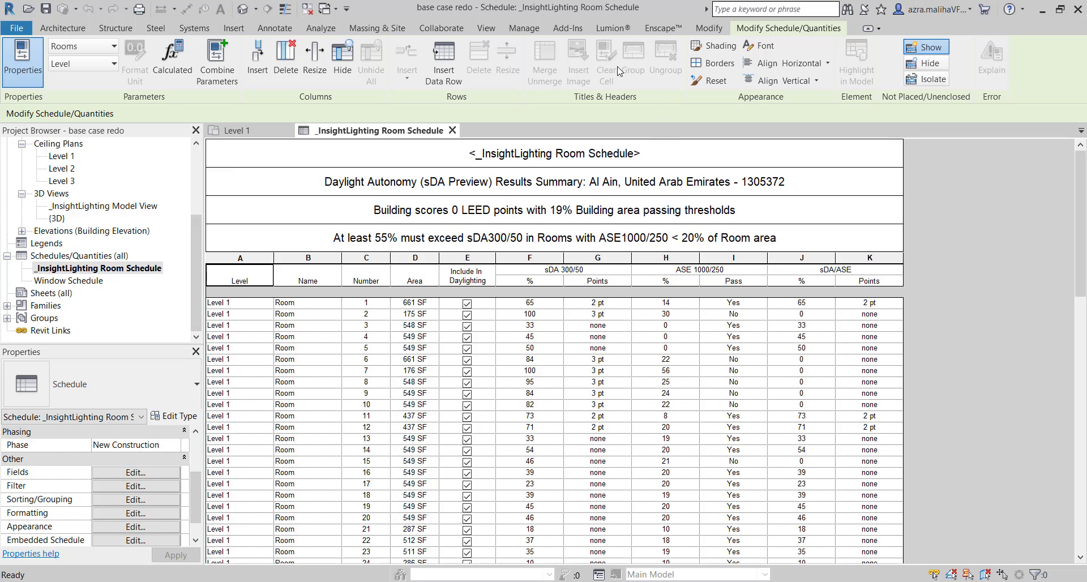
{"action": "left_click", "coordinate": [491, 33]}
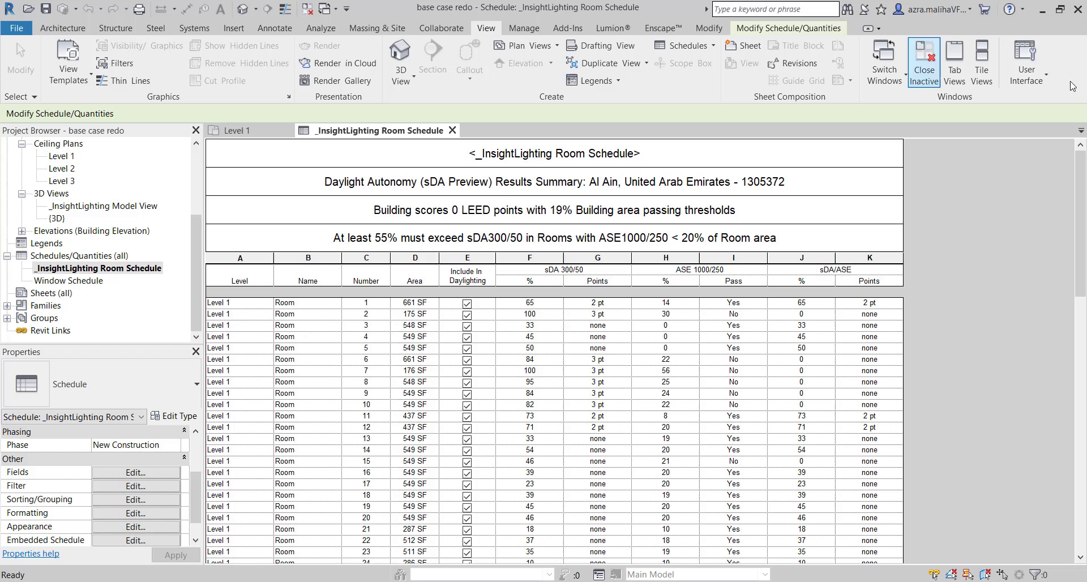
Glance at the User Interface panel list, scroll the schedule, and return to the Level 1 plan
{"action": "left_click", "coordinate": [1030, 75]}
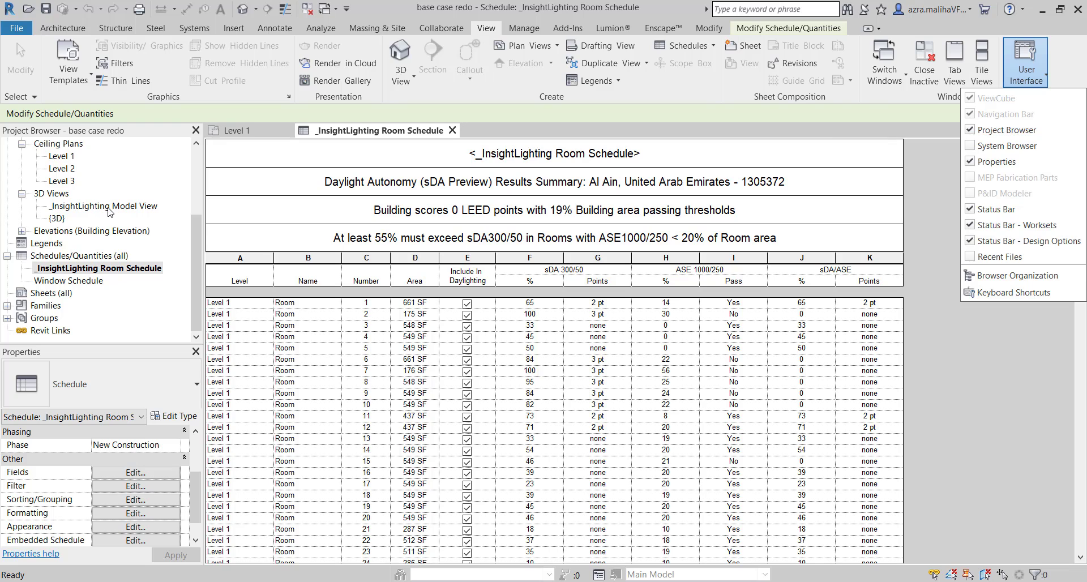
{"action": "left_click", "coordinate": [425, 236]}
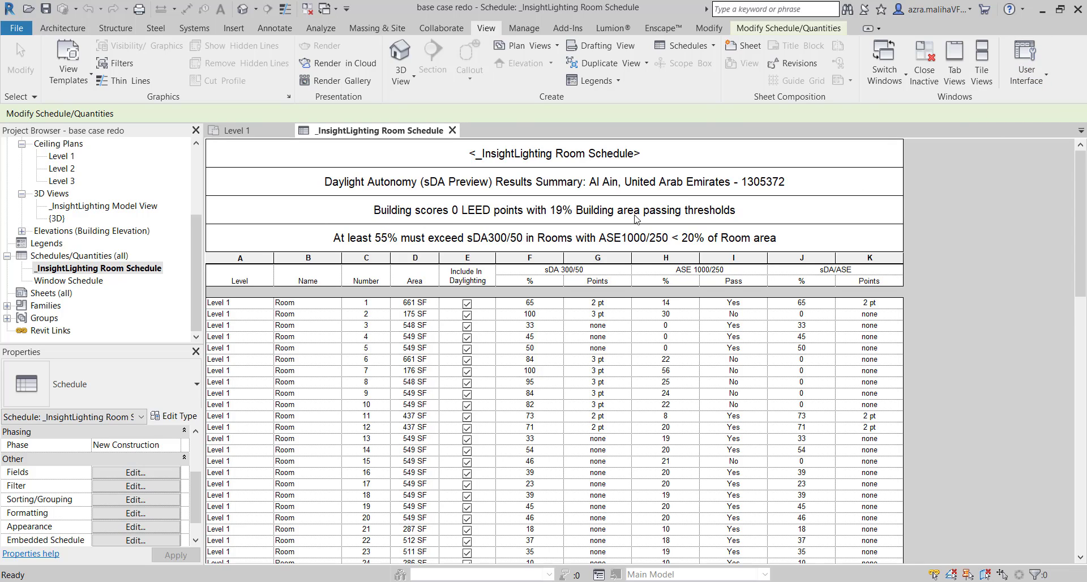
{"action": "scroll", "coordinate": [635, 219], "scroll_direction": "down", "scroll_amount": 10}
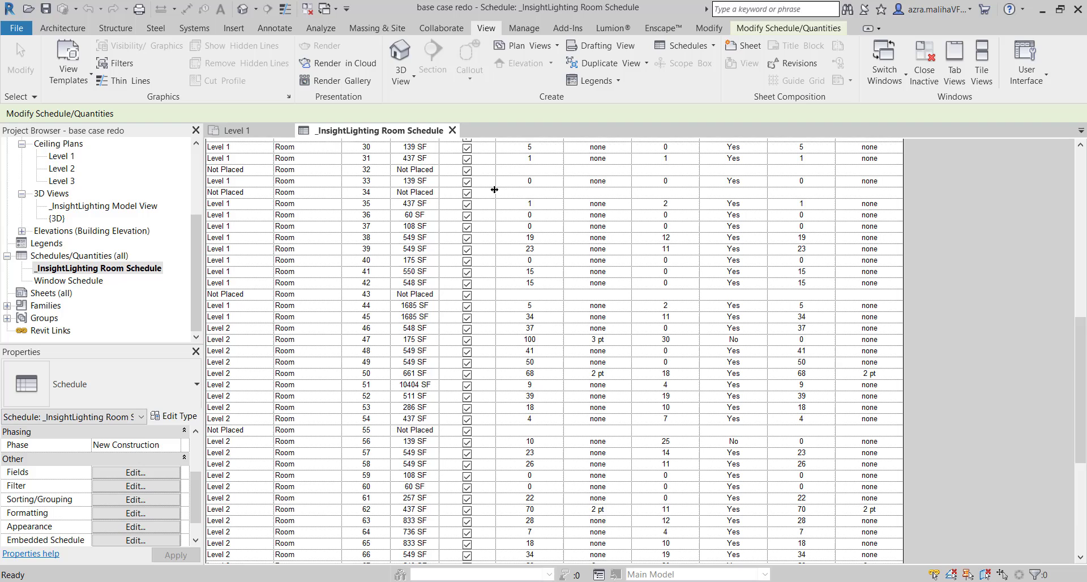
{"action": "scroll", "coordinate": [494, 189], "scroll_direction": "down", "scroll_amount": 6}
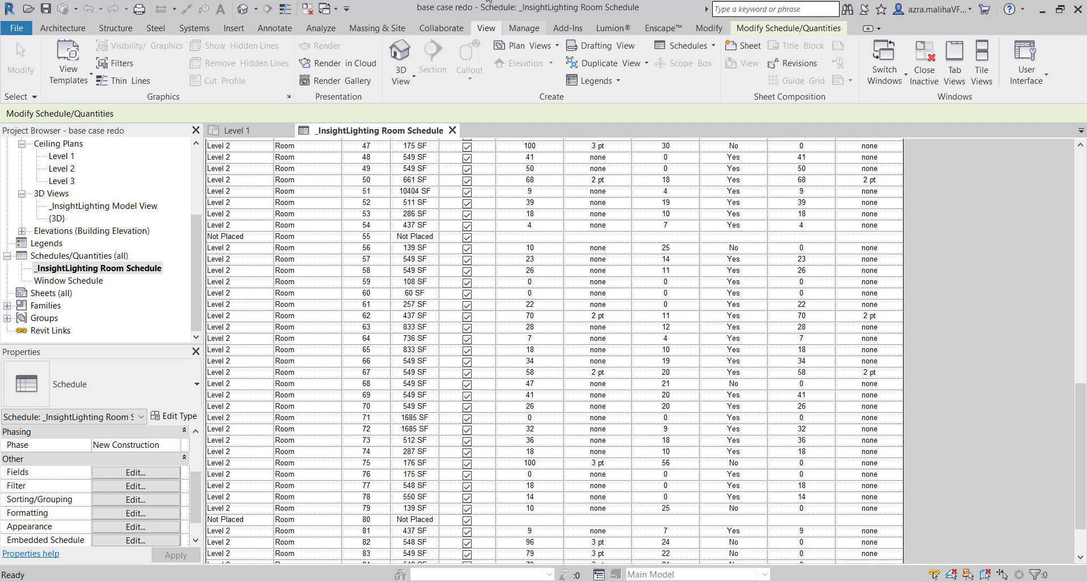
{"action": "scroll", "coordinate": [566, 362], "scroll_direction": "up", "scroll_amount": 15}
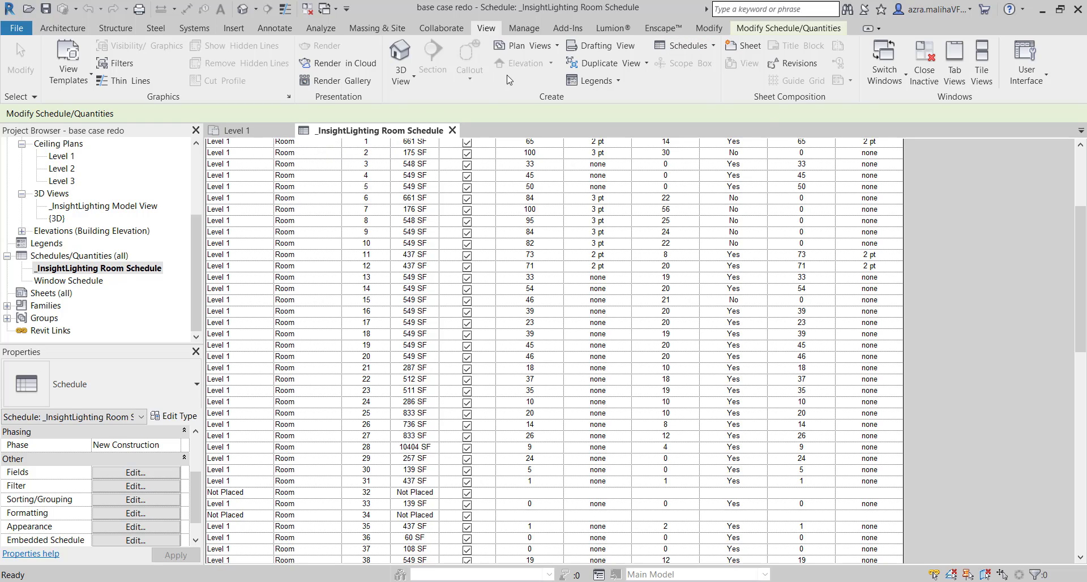
{"action": "left_click", "coordinate": [256, 131]}
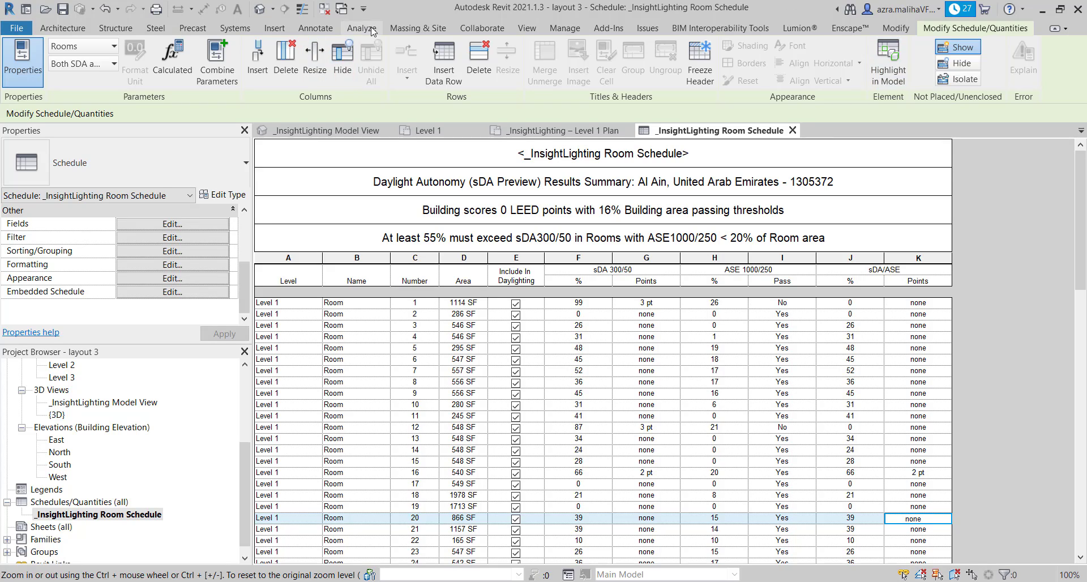
{"action": "left_click", "coordinate": [372, 30]}
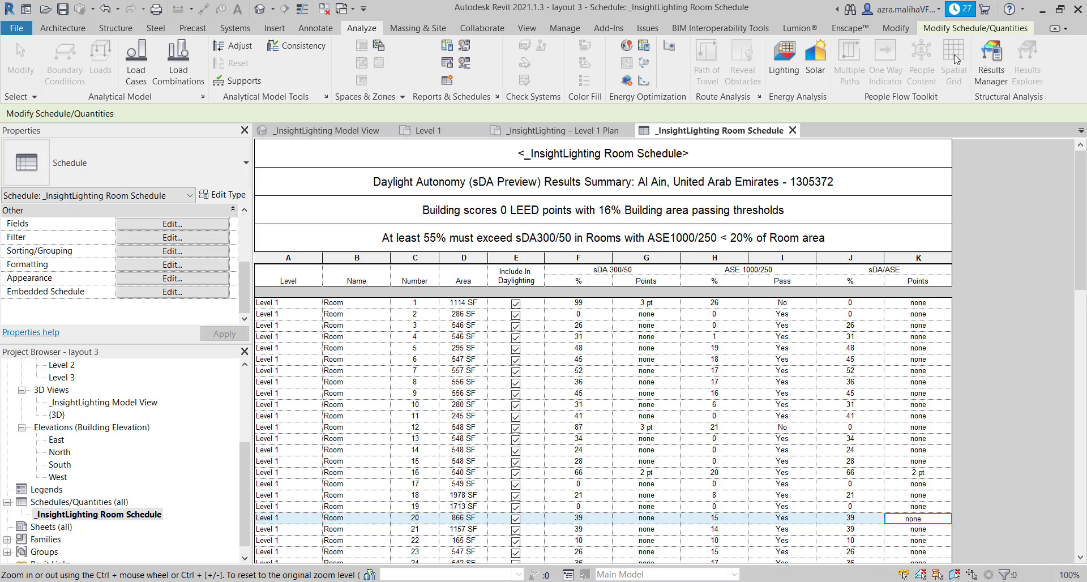
{"action": "left_click", "coordinate": [72, 32]}
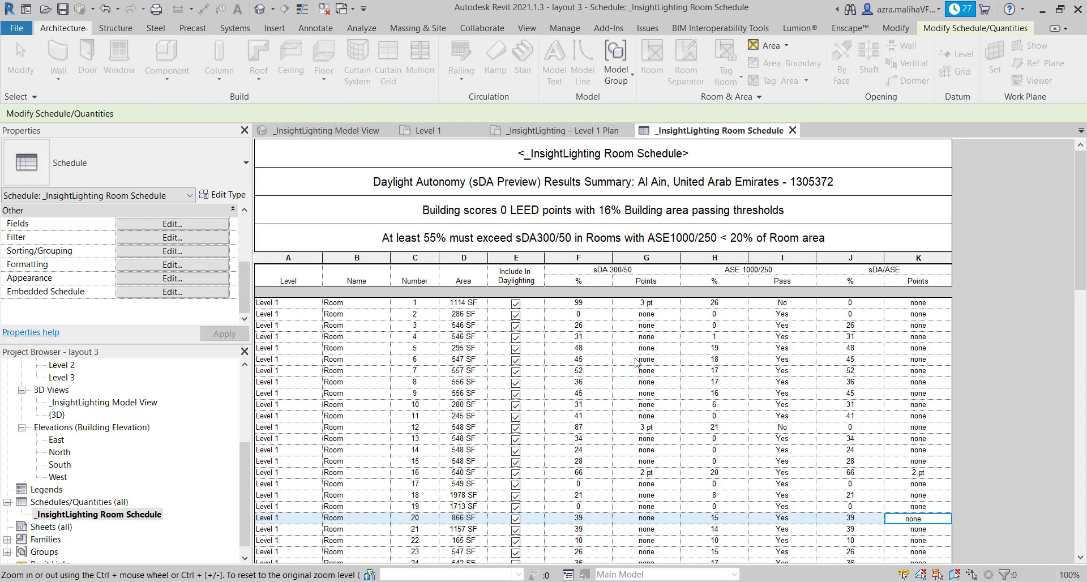
{"action": "scroll", "coordinate": [638, 362], "scroll_direction": "down", "scroll_amount": 5}
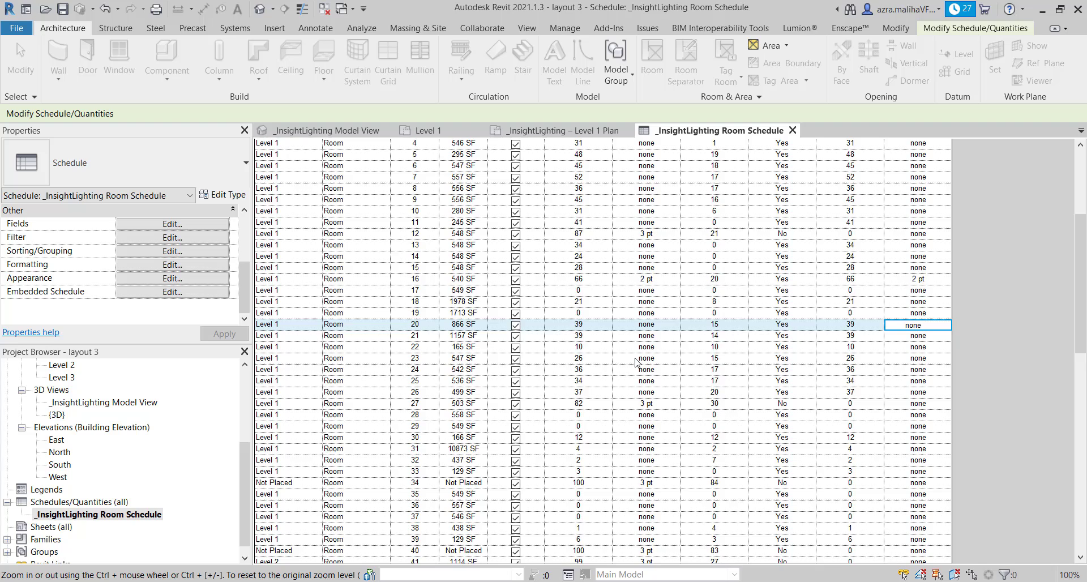
{"action": "scroll", "coordinate": [638, 363], "scroll_direction": "down", "scroll_amount": 2}
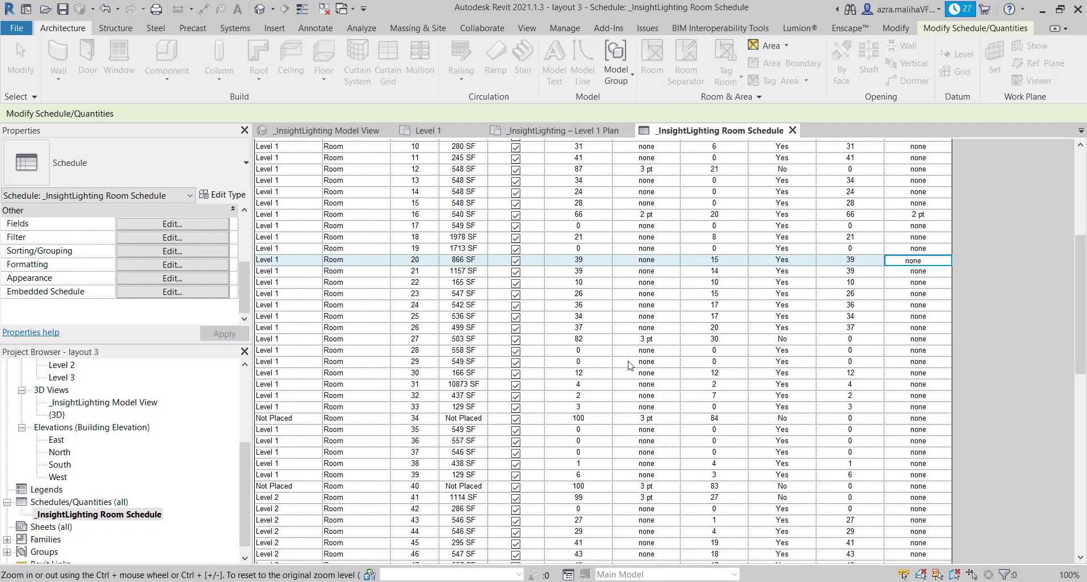